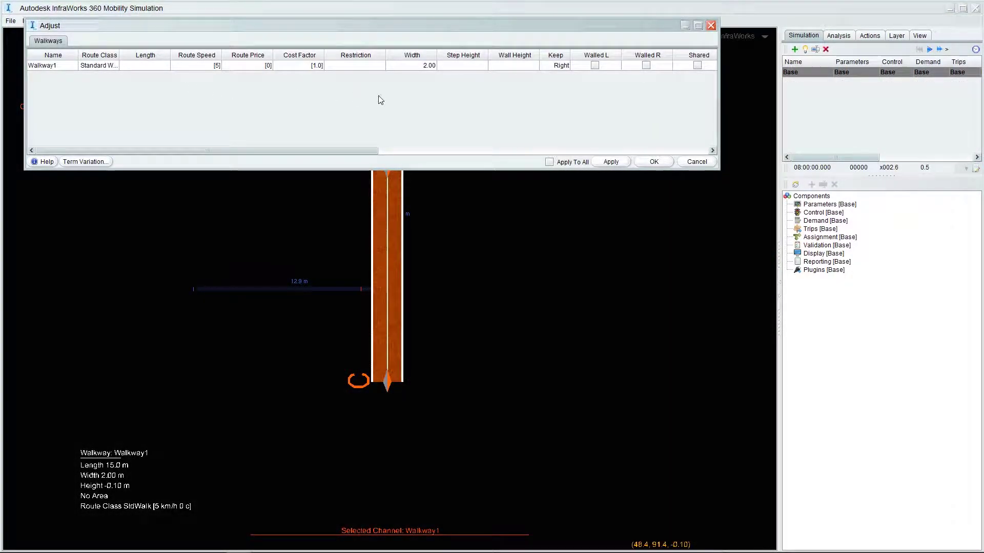
# Give Walkway1 wall height 0.01, keep side None and walls on left and right, then apply.
pyautogui.doubleClick(525, 67)
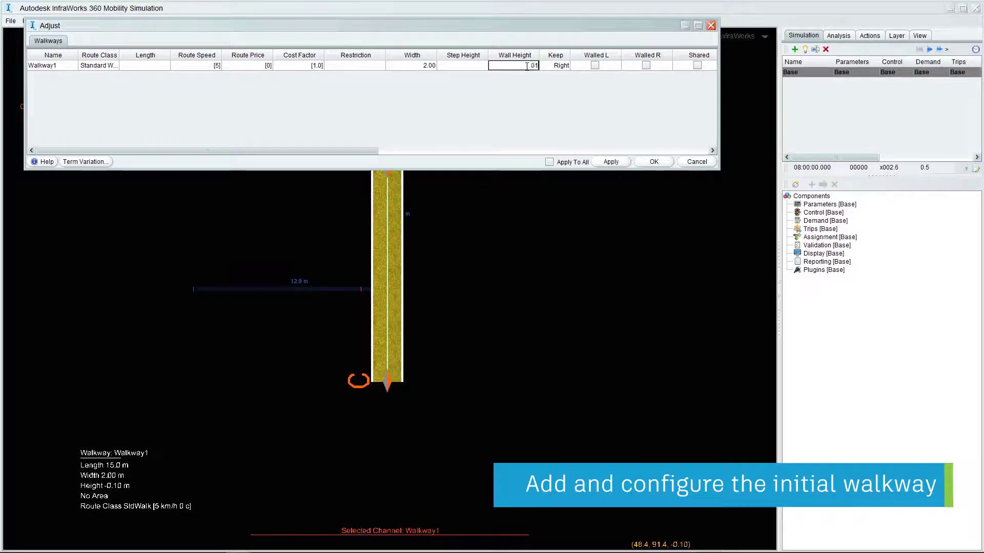
pyautogui.click(562, 66)
pyautogui.click(555, 91)
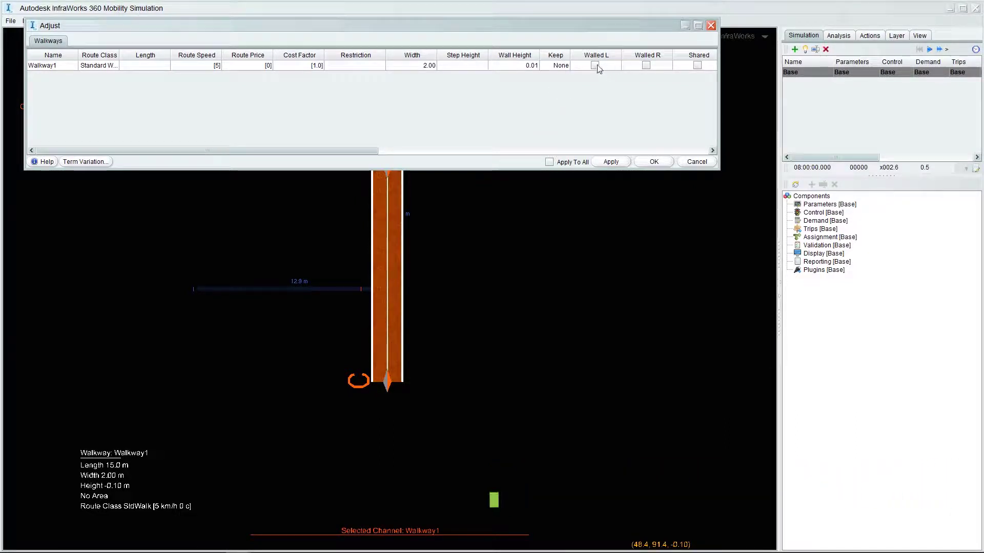
pyautogui.click(646, 65)
pyautogui.click(610, 162)
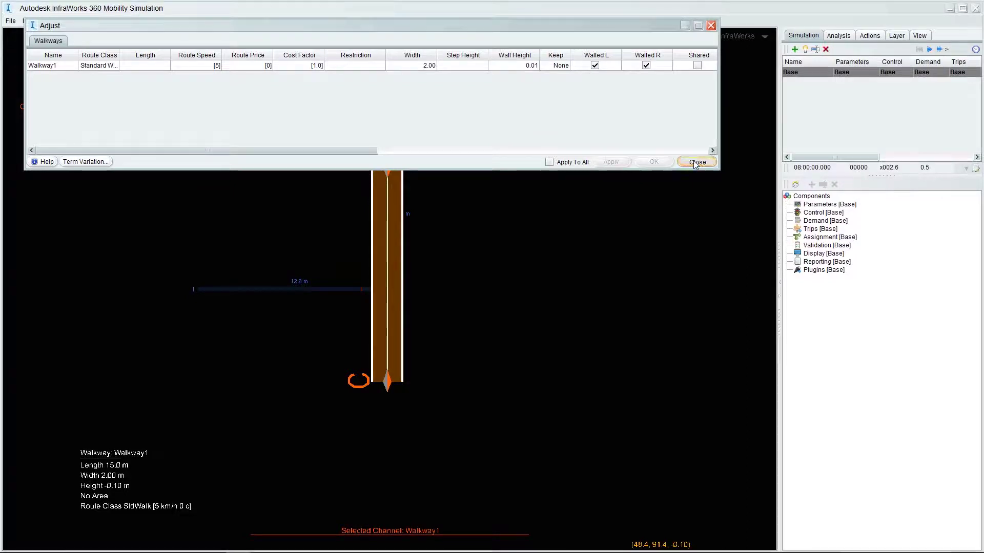
pyautogui.click(693, 161)
pyautogui.click(505, 269)
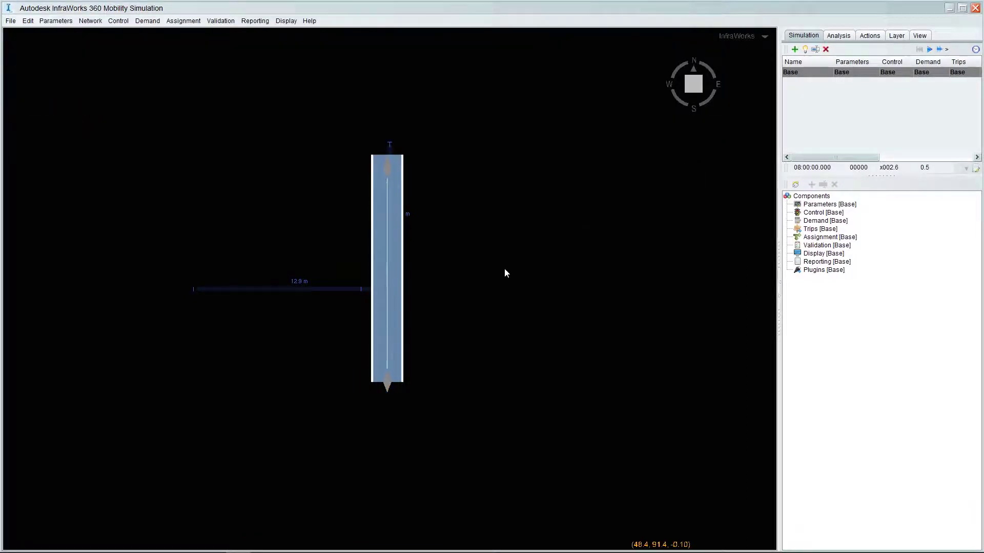
# Copy the walkway and place the pasted Walkway2 to its right.
pyautogui.click(394, 259)
pyautogui.rightClick(394, 260)
pyautogui.moveTo(404, 269)
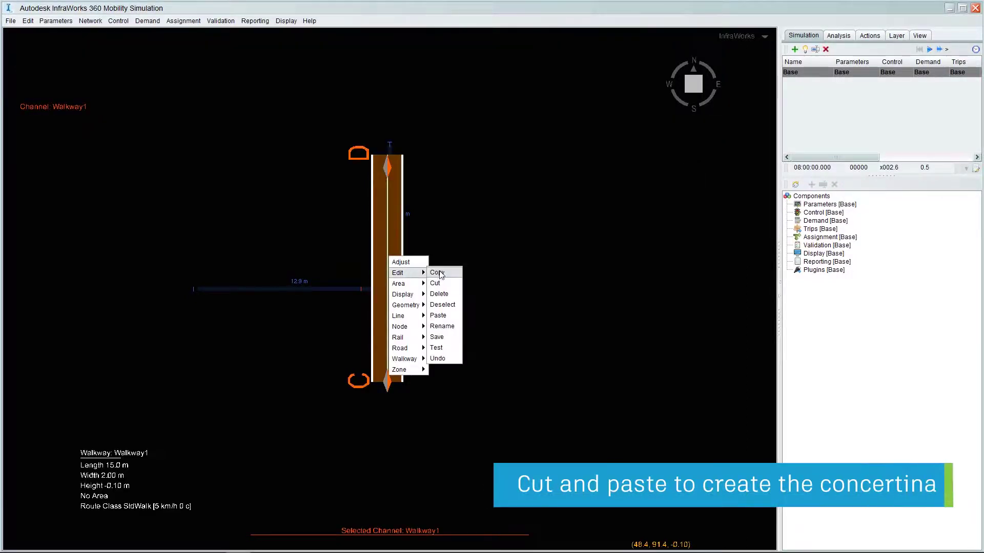
pyautogui.click(435, 274)
pyautogui.rightClick(405, 261)
pyautogui.click(451, 266)
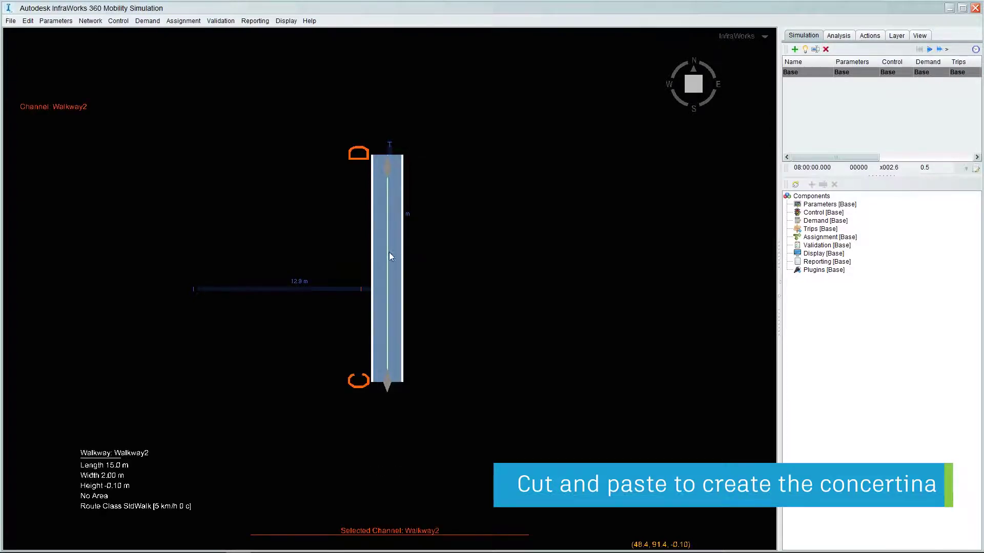
pyautogui.moveTo(388, 252); pyautogui.dragTo(434, 253)
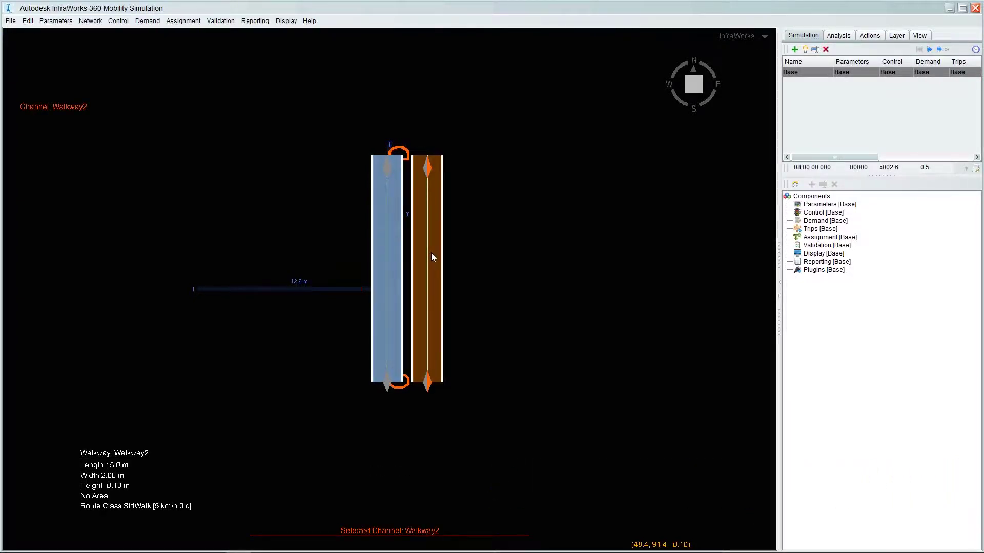
pyautogui.click(432, 254)
# Paste Walkway3 and place it beside Walkway2.
pyautogui.rightClick(431, 253)
pyautogui.moveTo(439, 259)
pyautogui.click(474, 259)
pyautogui.moveTo(398, 263); pyautogui.dragTo(472, 259)
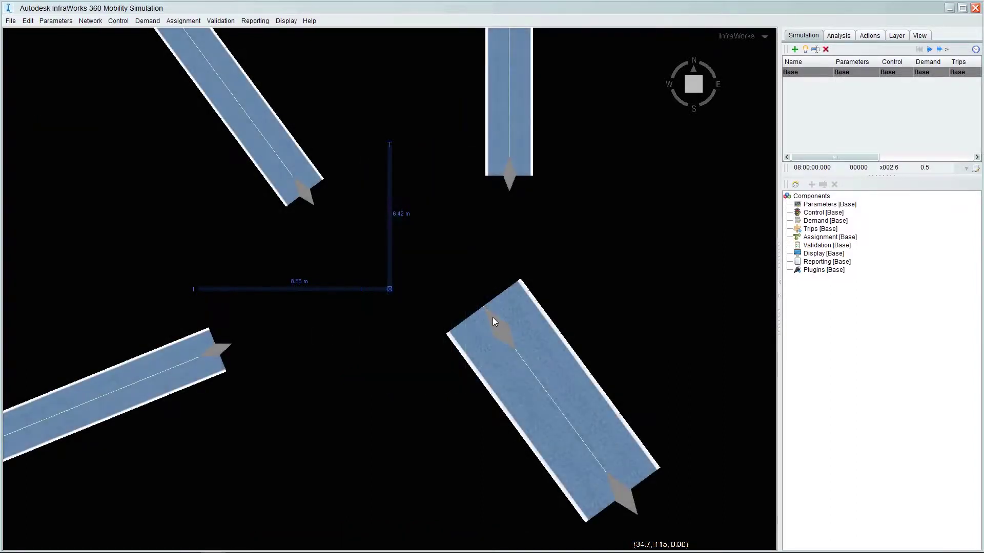
# Join the lower-left walkway to the lower-right walkway with a new connection.
pyautogui.click(491, 321)
pyautogui.rightClick(227, 350)
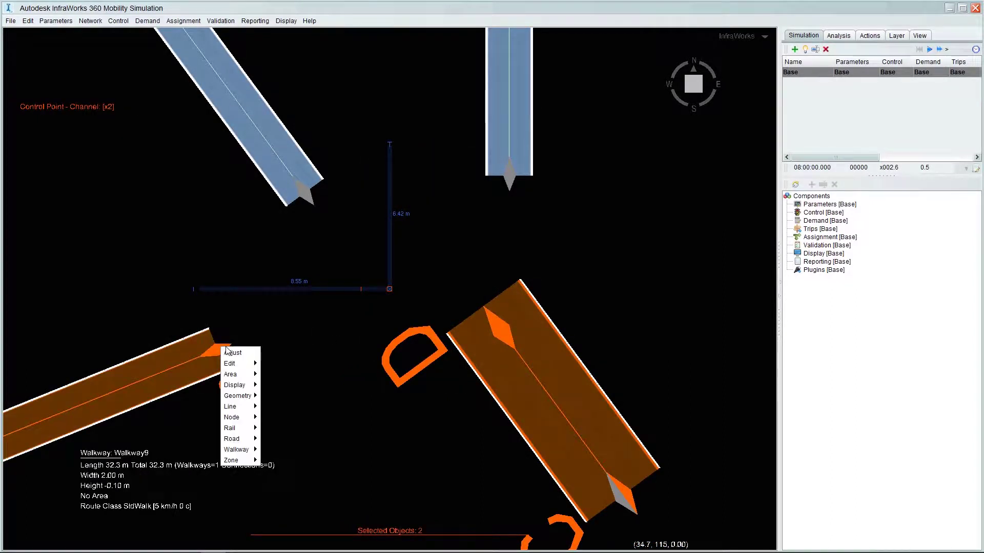
pyautogui.moveTo(246, 442)
pyautogui.click(290, 459)
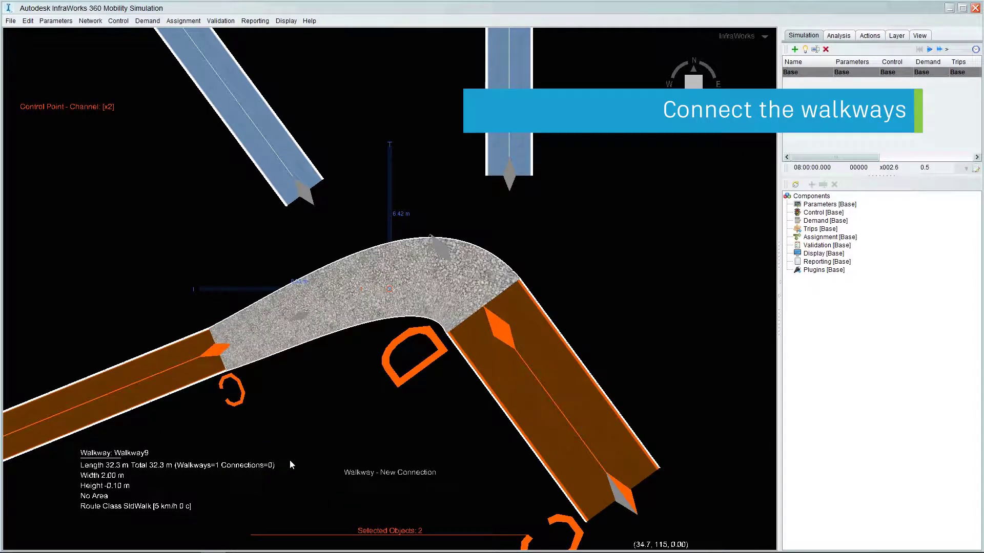
pyautogui.click(285, 250)
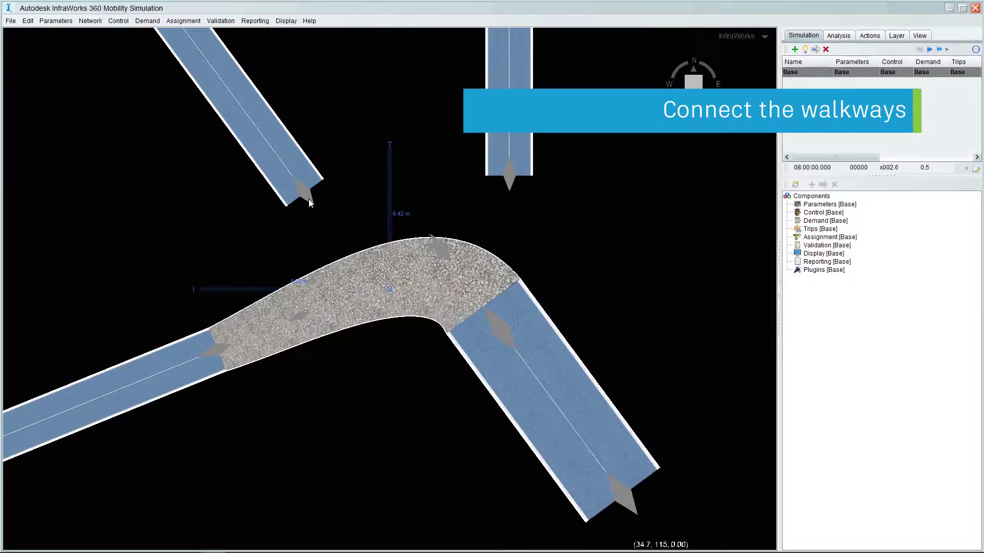
# Connect the upper-left walkway to the lower-right walkway.
pyautogui.click(297, 184)
pyautogui.keyDown('ctrl'); pyautogui.click(490, 312); pyautogui.keyUp('ctrl')
pyautogui.rightClick(489, 312)
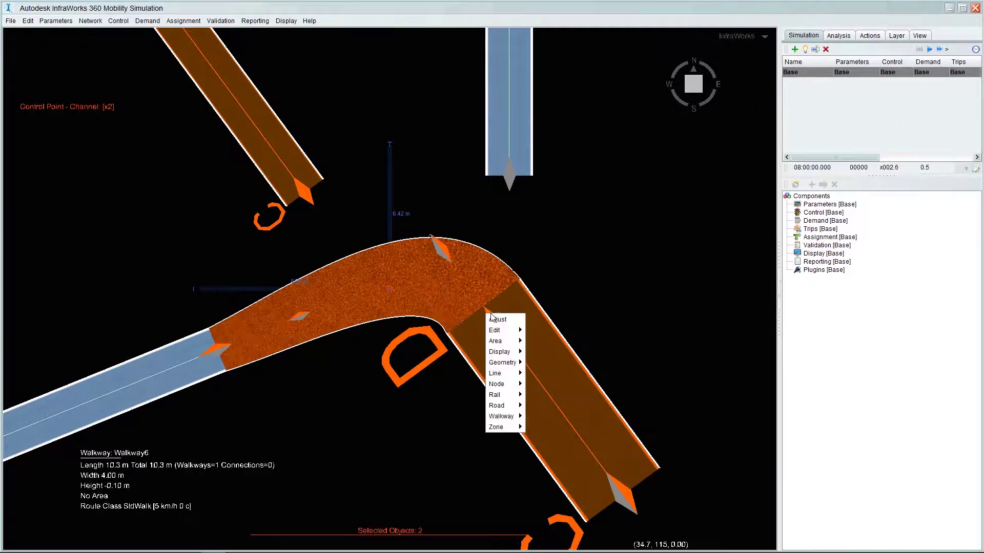
pyautogui.moveTo(494, 416)
pyautogui.click(551, 437)
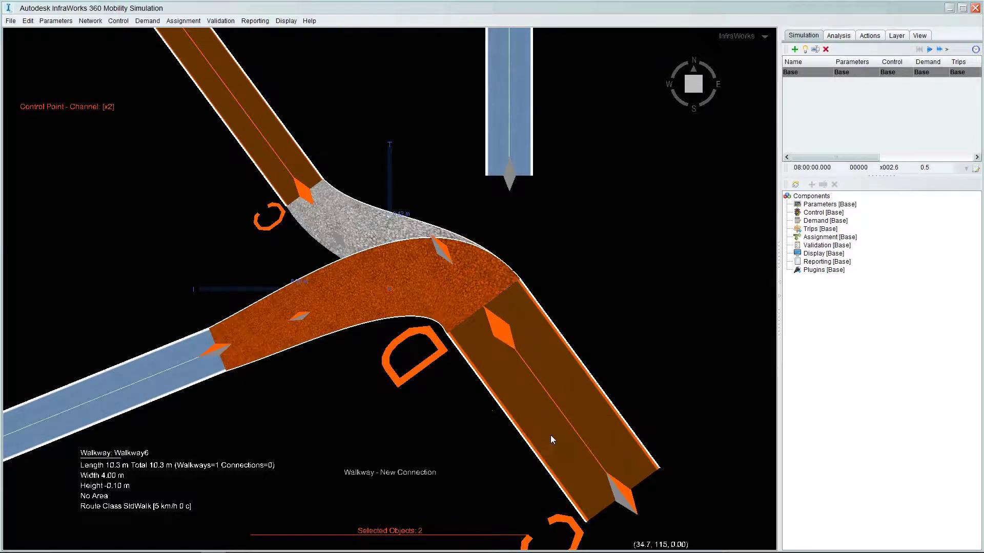
# Connect the top walkway into the junction with the lower-right walkway.
pyautogui.click(510, 182)
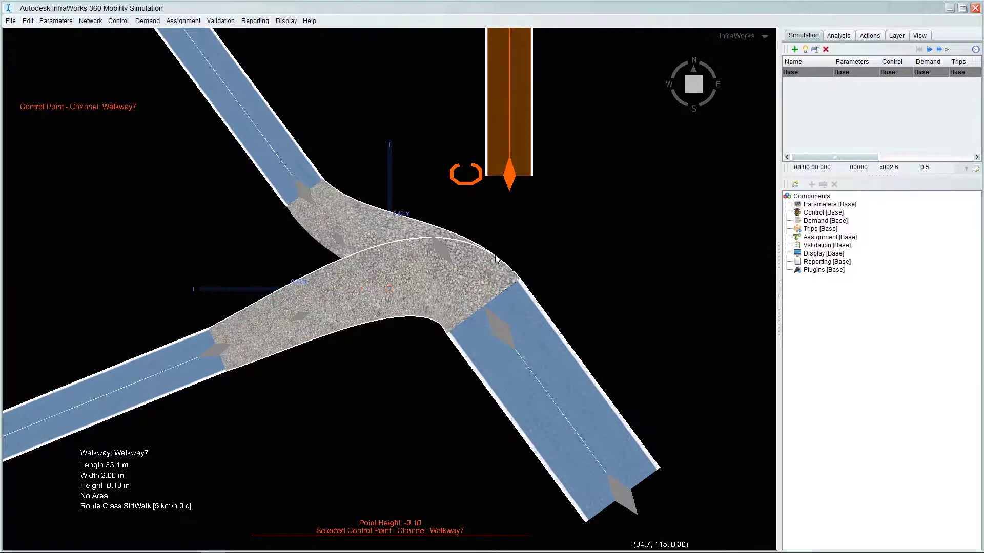
pyautogui.keyDown('ctrl'); pyautogui.click(489, 312); pyautogui.keyUp('ctrl')
pyautogui.rightClick(489, 313)
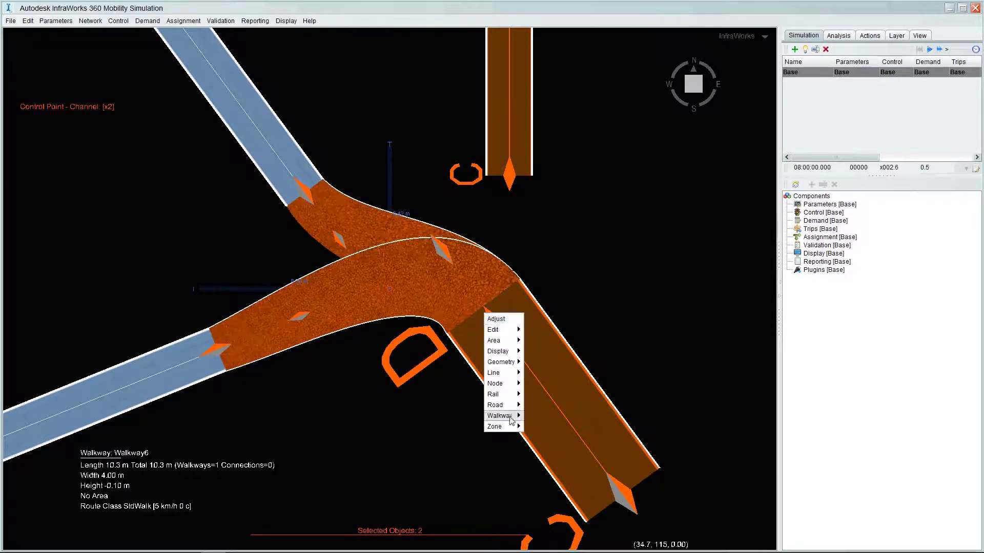
pyautogui.moveTo(501, 415)
pyautogui.click(550, 437)
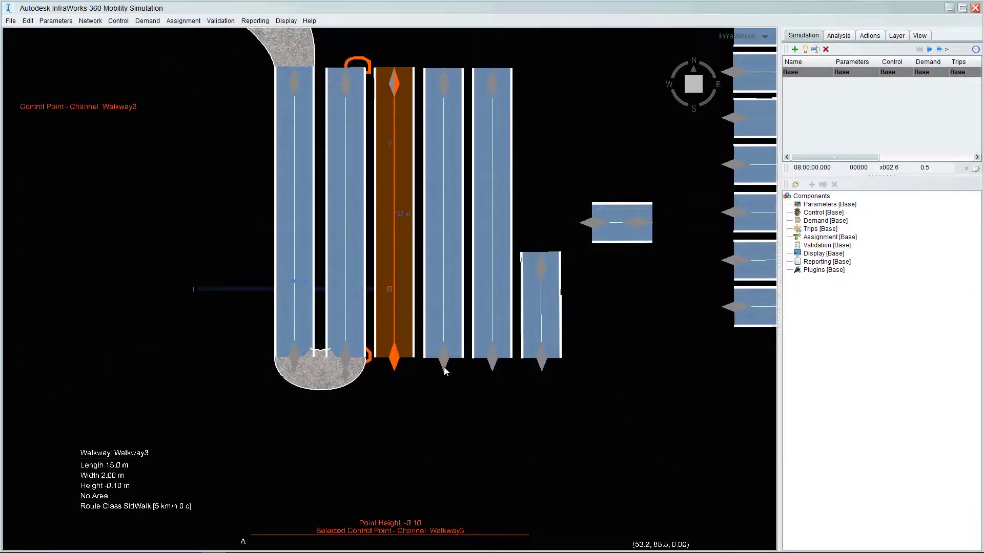
# Join Walkway4 to the neighbouring queue lane with a new connection.
pyautogui.keyDown('ctrl'); pyautogui.click(444, 370); pyautogui.keyUp('ctrl')
pyautogui.rightClick(444, 370)
pyautogui.moveTo(461, 467)
pyautogui.click(491, 479)
pyautogui.click(484, 420)
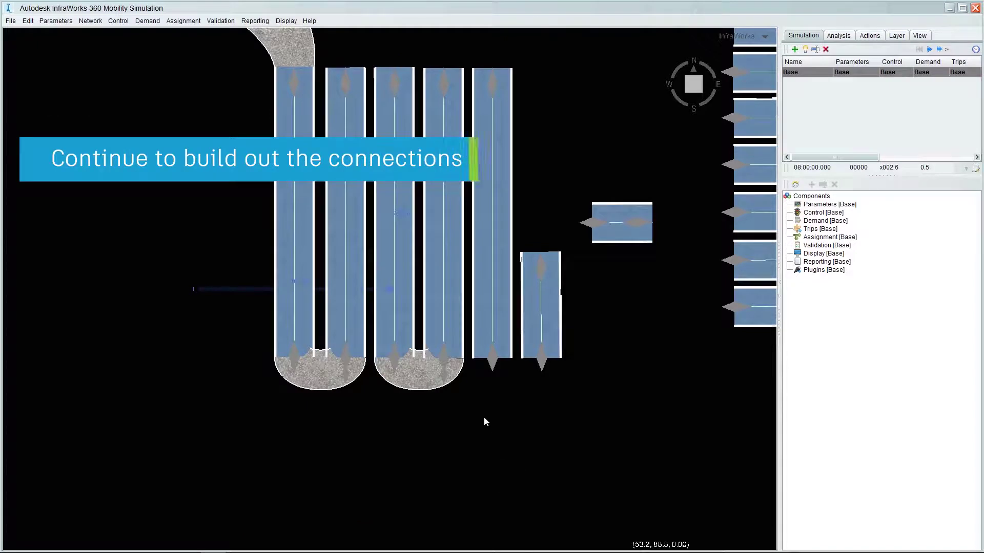
# Connect the fifth queue lane to the short lane beside it.
pyautogui.click(492, 370)
pyautogui.keyDown('ctrl'); pyautogui.click(541, 368); pyautogui.keyUp('ctrl')
pyautogui.rightClick(539, 369)
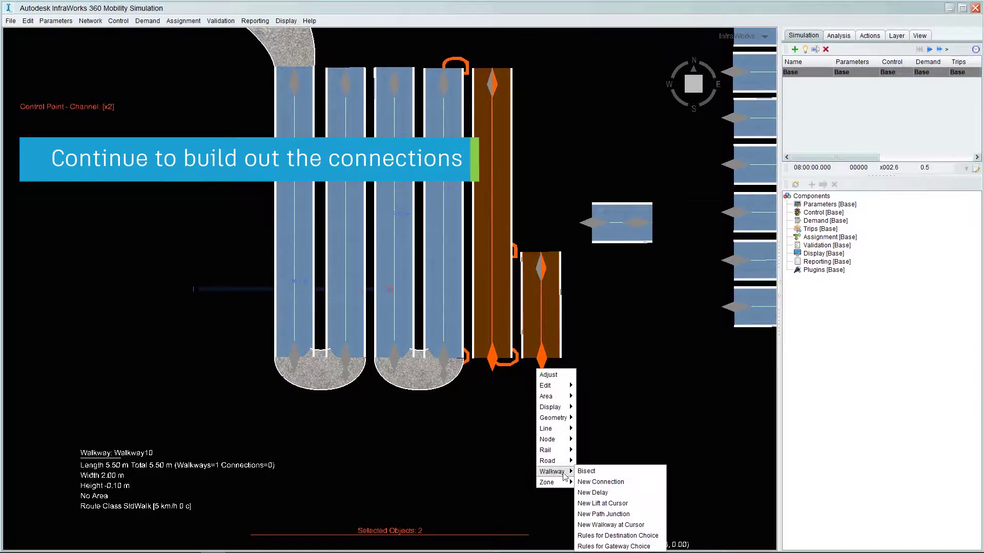
pyautogui.click(594, 481)
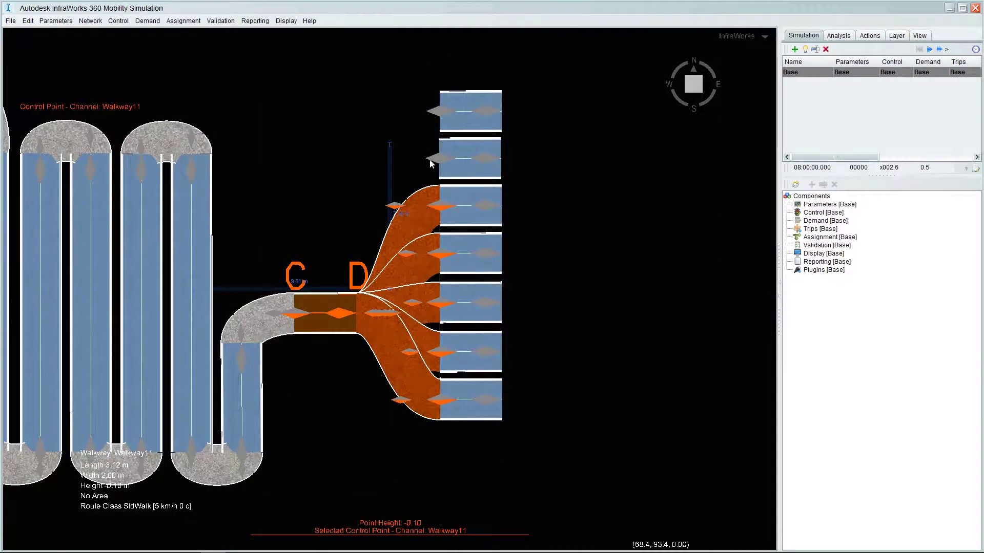
# Connect the feed walkway to the second kiosk lane, then select it with the top kiosk lane.
pyautogui.keyDown('ctrl'); pyautogui.click(432, 162); pyautogui.keyUp('ctrl')
pyautogui.rightClick(429, 156)
pyautogui.moveTo(451, 260)
pyautogui.click(482, 271)
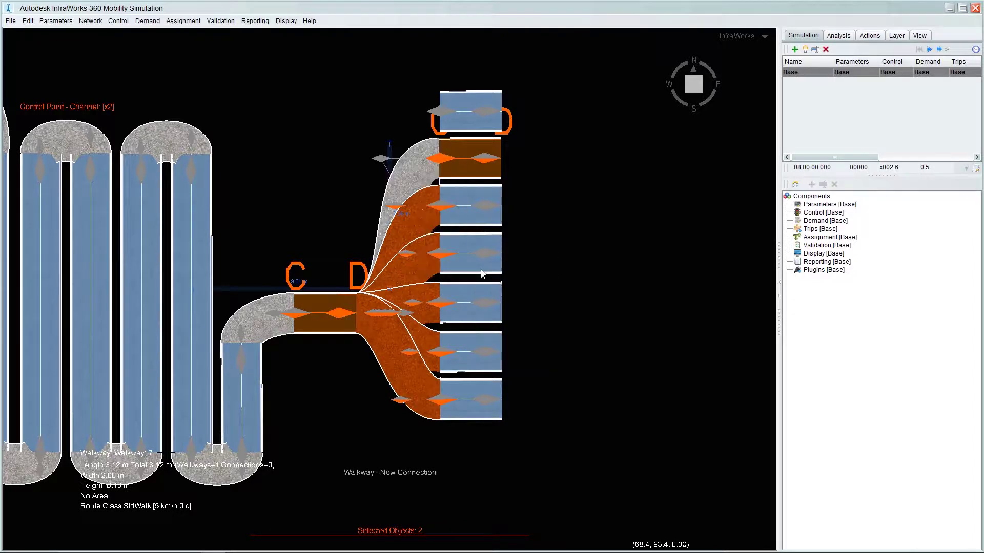
pyautogui.click(347, 311)
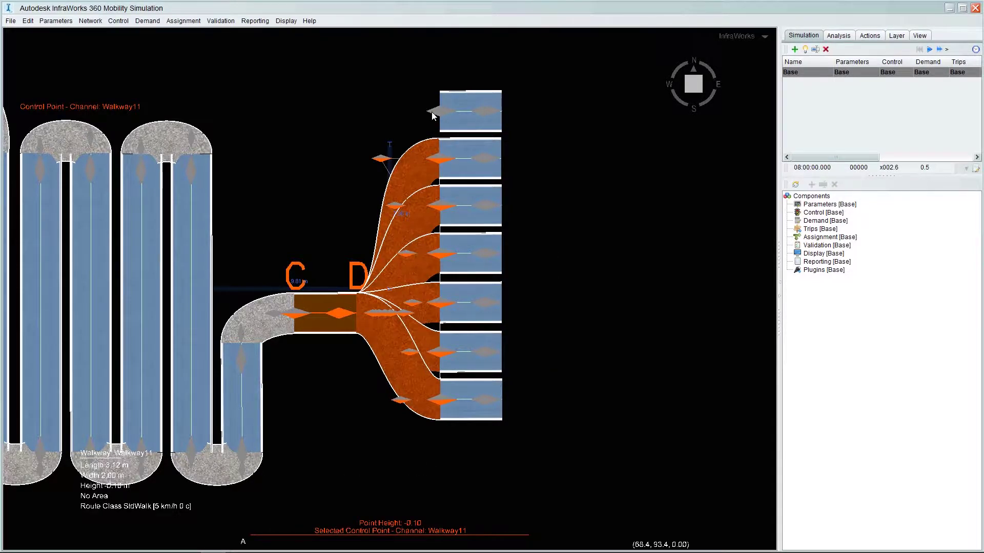
pyautogui.keyDown('ctrl'); pyautogui.click(432, 116); pyautogui.keyUp('ctrl')
pyautogui.rightClick(432, 116)
# Connect the feed walkway to the top kiosk lane and select all seven kiosk walkways.
pyautogui.moveTo(446, 213)
pyautogui.click(481, 226)
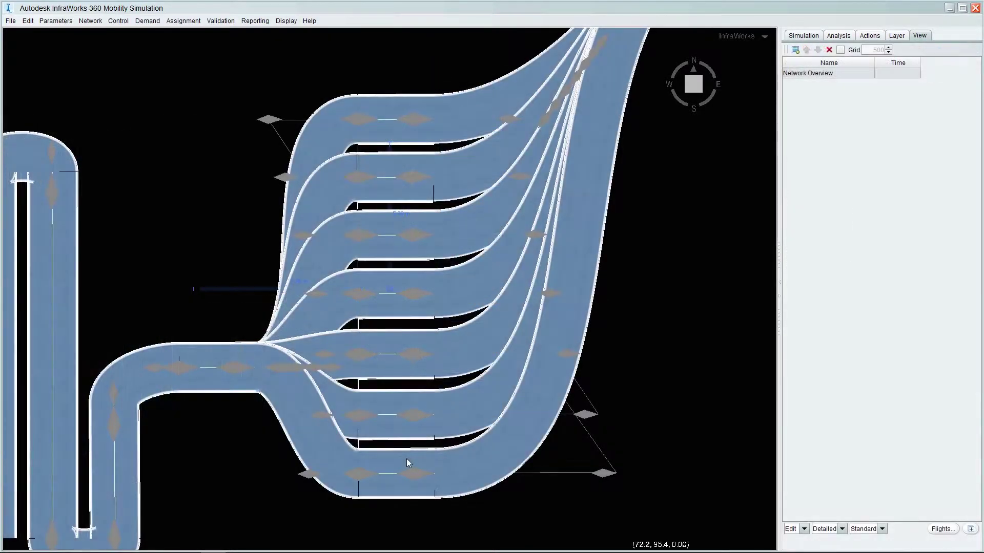
pyautogui.click(406, 459)
pyautogui.keyDown('ctrl'); pyautogui.click(412, 428); pyautogui.keyUp('ctrl')
pyautogui.keyDown('ctrl'); pyautogui.click(410, 361); pyautogui.keyUp('ctrl')
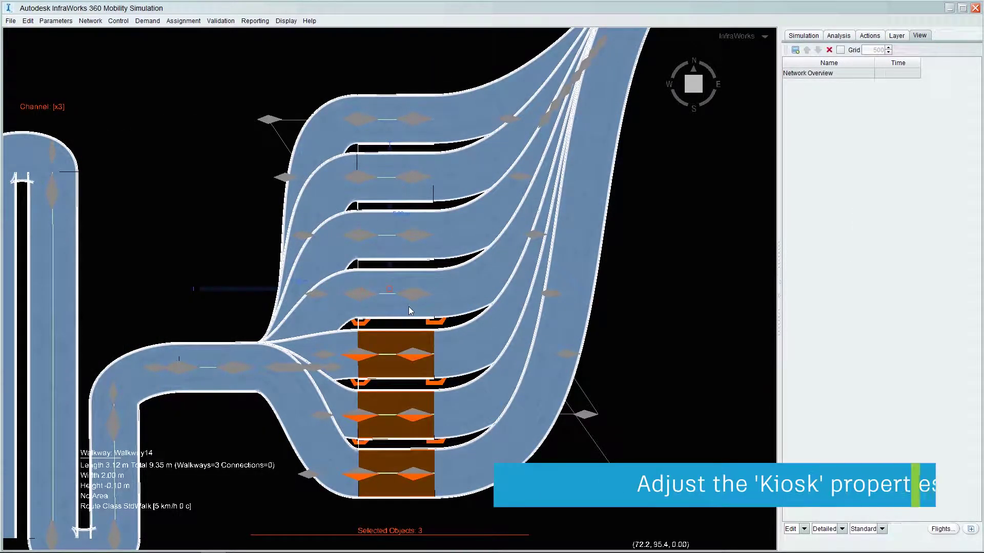
pyautogui.keyDown('ctrl'); pyautogui.click(409, 298); pyautogui.keyUp('ctrl')
pyautogui.keyDown('ctrl'); pyautogui.click(410, 248); pyautogui.keyUp('ctrl')
pyautogui.keyDown('ctrl'); pyautogui.click(404, 192); pyautogui.keyUp('ctrl')
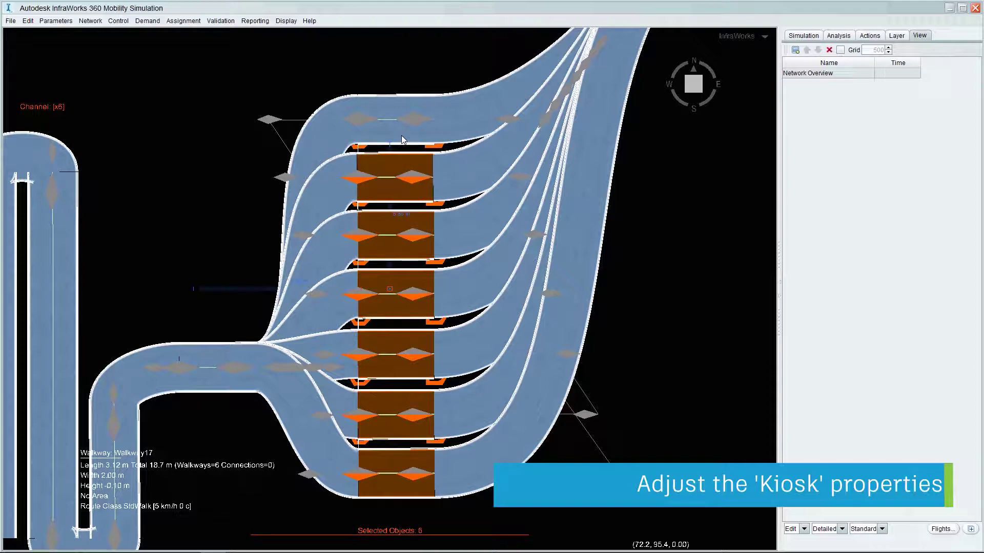
pyautogui.keyDown('ctrl'); pyautogui.click(401, 136); pyautogui.keyUp('ctrl')
# Make all seven kiosk walkways Private with a Delay CD of 30 and apply.
pyautogui.rightClick(402, 138)
pyautogui.click(408, 143)
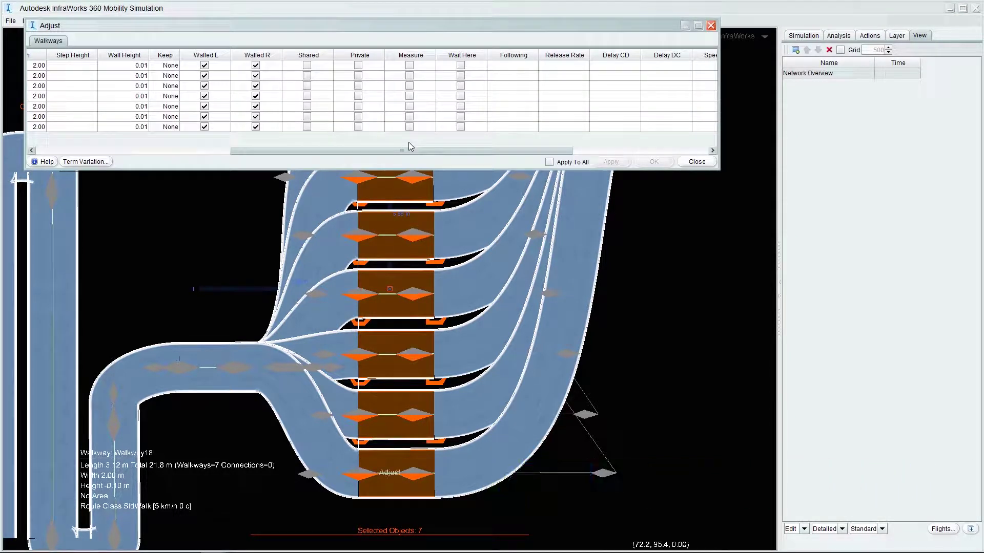
pyautogui.click(549, 161)
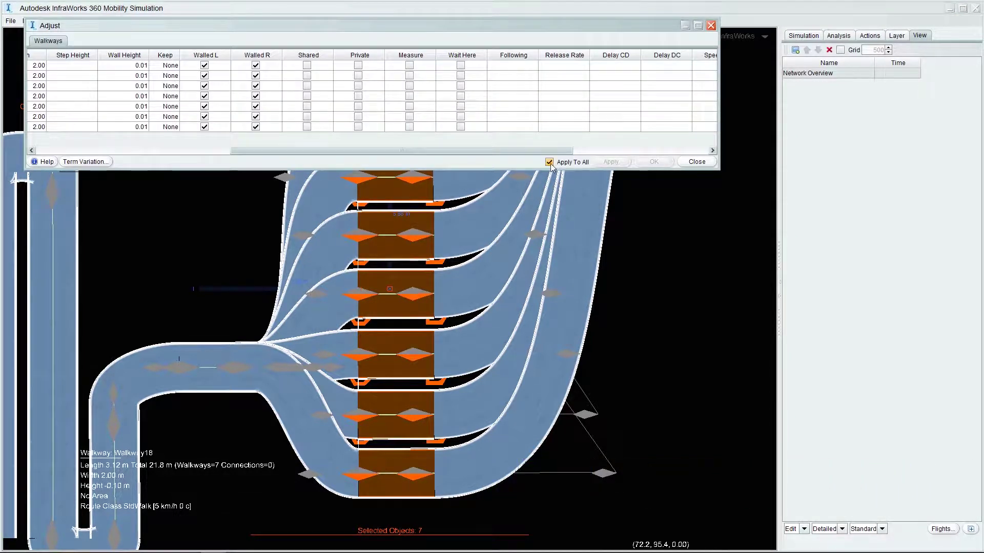
pyautogui.click(358, 65)
pyautogui.click(610, 66)
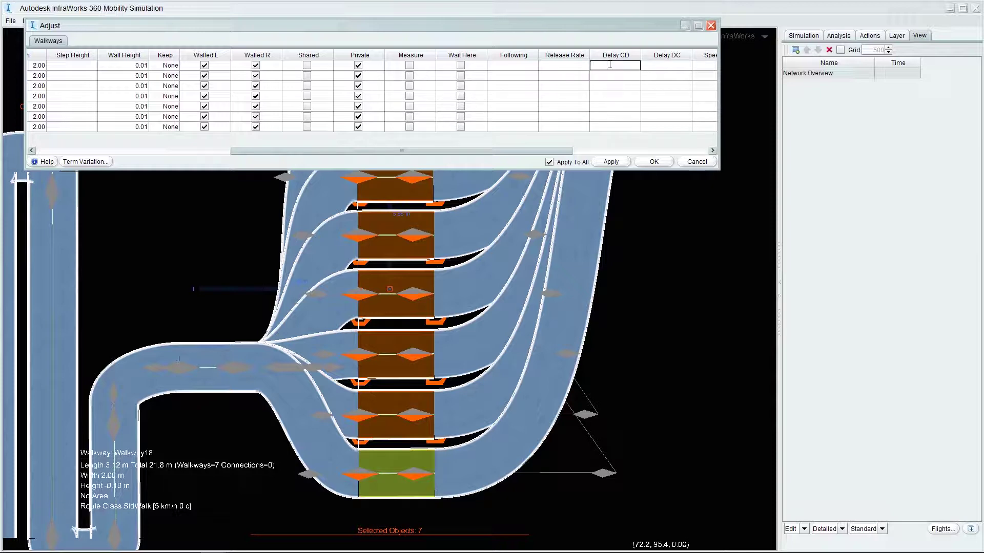
pyautogui.press('Tab')
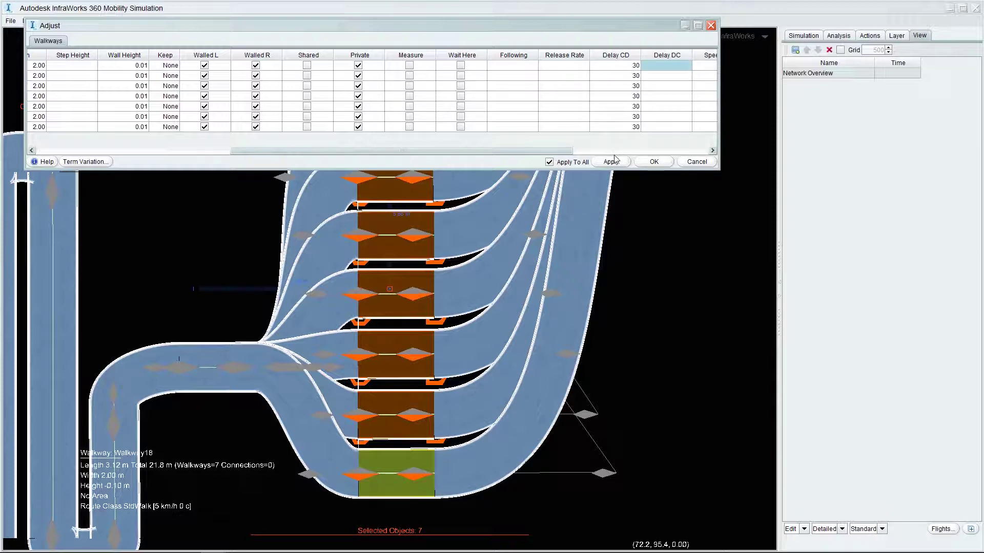
pyautogui.click(610, 162)
# Close the adjustment table and create an area at the first walkway end.
pyautogui.click(686, 163)
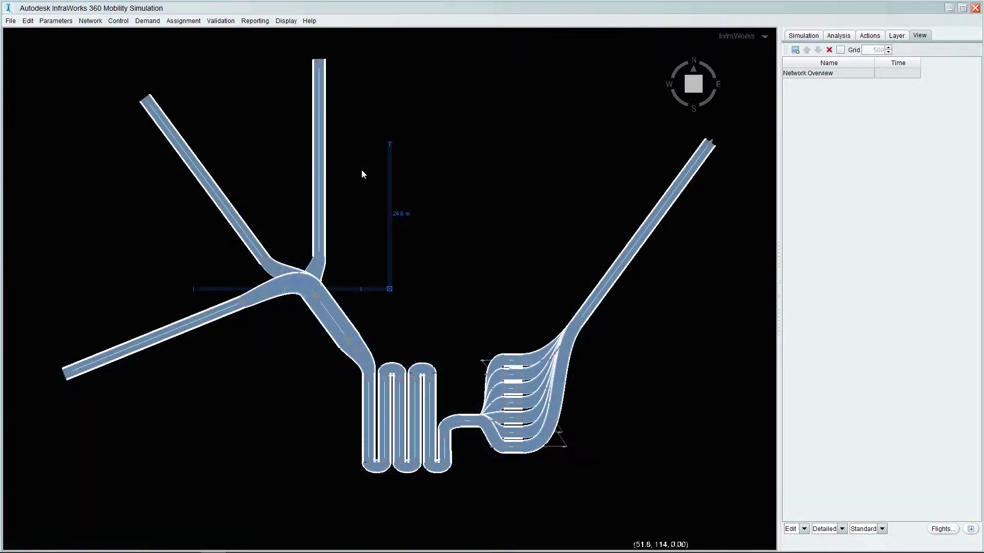
pyautogui.moveTo(362, 170); pyautogui.dragTo(432, 400)
pyautogui.rightClick(408, 292)
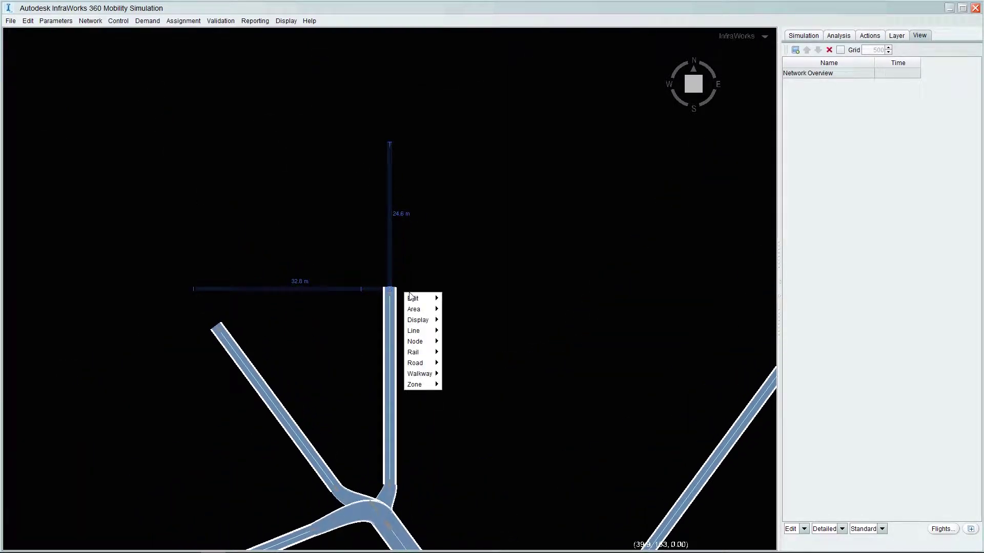
pyautogui.click(453, 309)
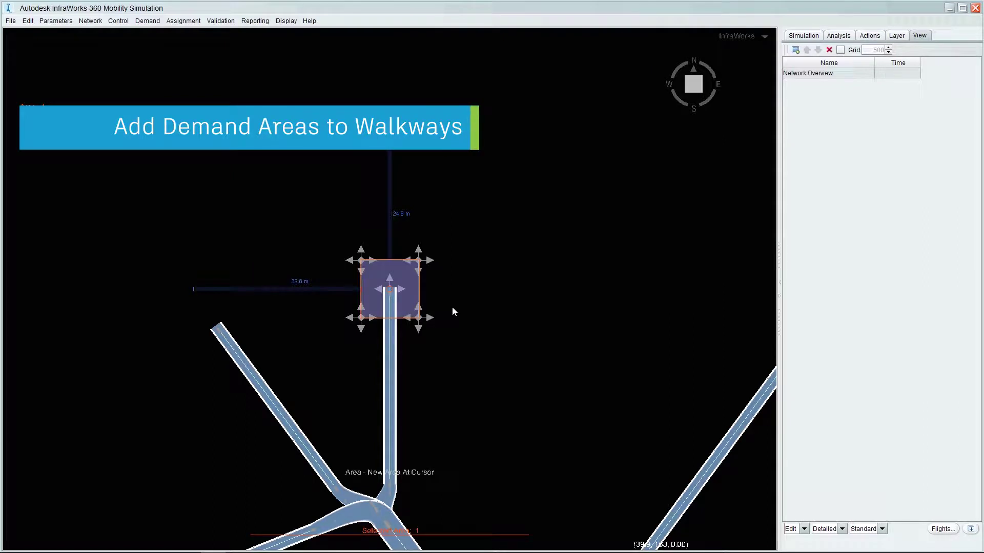
pyautogui.click(452, 310)
# Add a square demand area at the second walkway end.
pyautogui.moveTo(424, 370); pyautogui.dragTo(597, 331)
pyautogui.rightClick(427, 286)
pyautogui.moveTo(445, 303)
pyautogui.click(489, 301)
pyautogui.click(483, 299)
# Add a square demand area at the third walkway end.
pyautogui.moveTo(482, 299); pyautogui.dragTo(566, 64)
pyautogui.rightClick(424, 303)
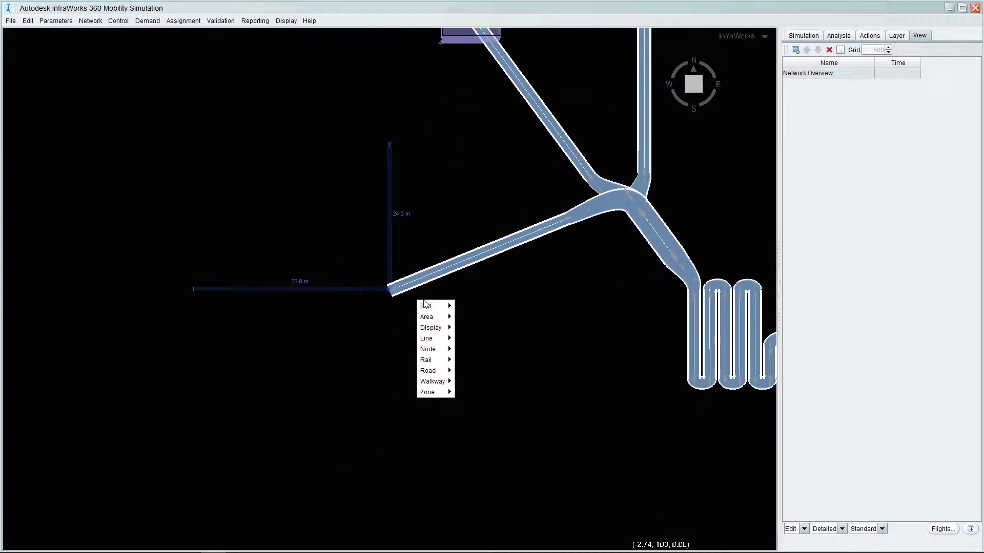
pyautogui.moveTo(428, 317)
pyautogui.click(474, 316)
pyautogui.click(475, 314)
# Cap the long diagonal walkway end with an area and fly out to Network Overview.
pyautogui.moveTo(717, 154); pyautogui.dragTo(143, 303)
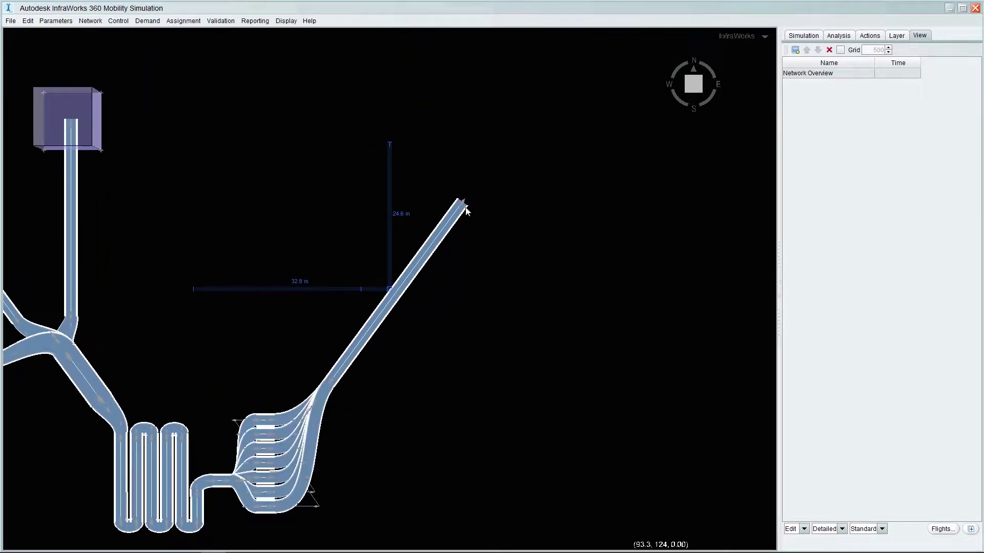
pyautogui.moveTo(466, 210); pyautogui.dragTo(393, 298)
pyautogui.rightClick(389, 291)
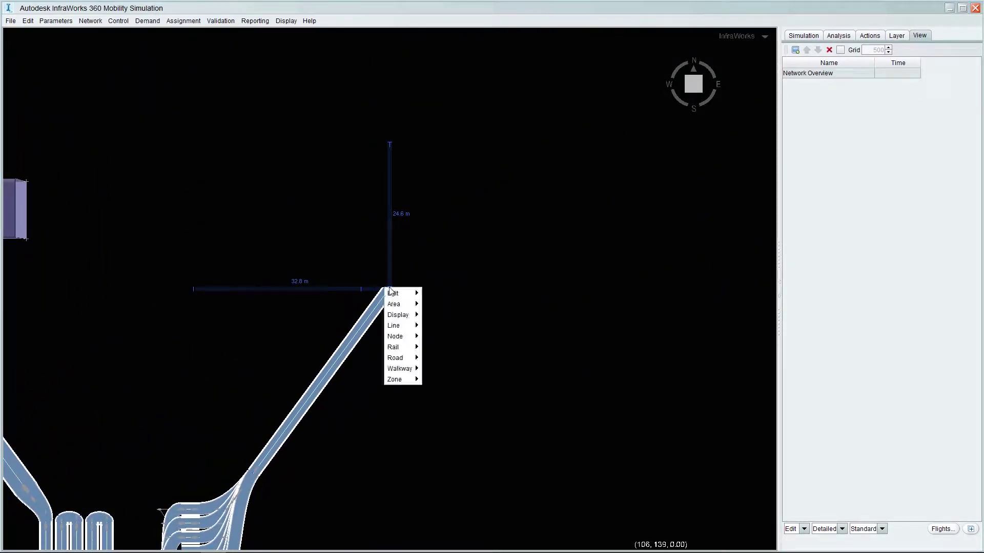
pyautogui.moveTo(397, 301)
pyautogui.click(452, 304)
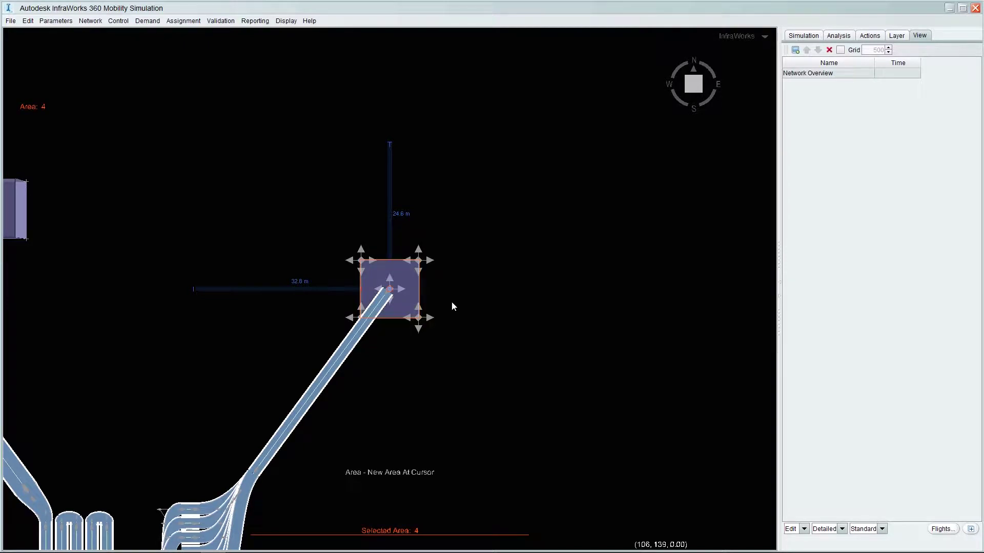
pyautogui.click(452, 306)
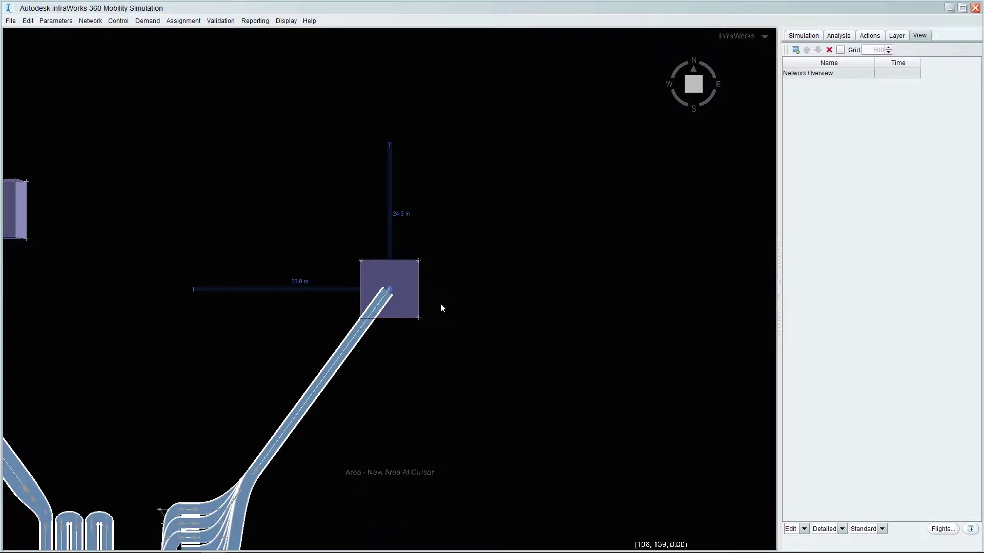
pyautogui.doubleClick(818, 74)
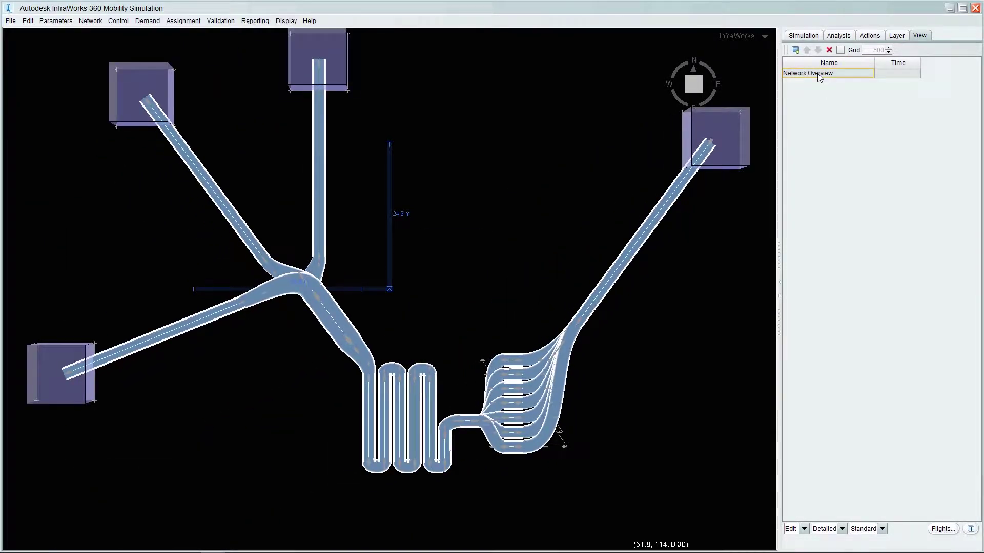
# Edit the Simulation end time in Terms so the window ends before 09:00.
pyautogui.click(56, 20)
pyautogui.click(51, 33)
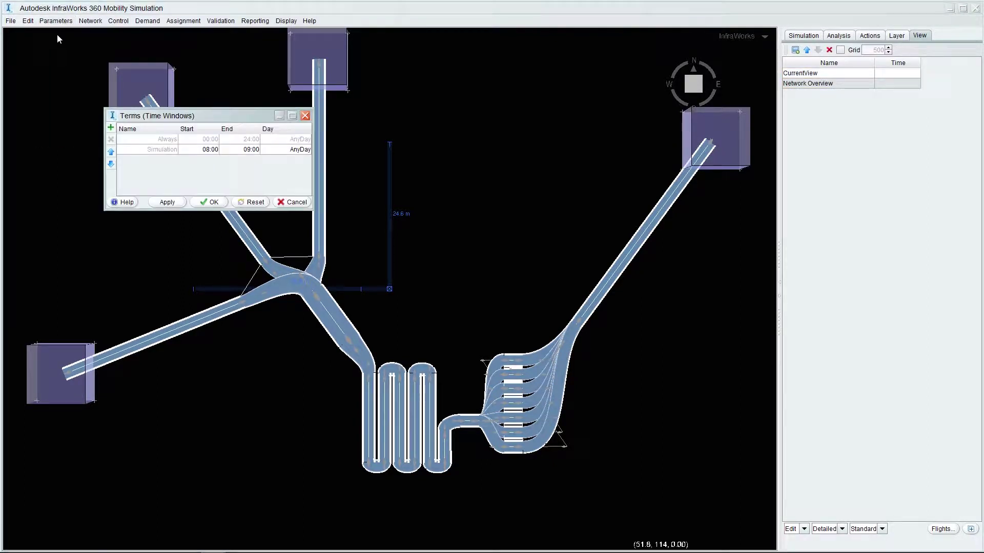
pyautogui.doubleClick(255, 150)
pyautogui.press('BackSpace')
pyautogui.press('BackSpace')
pyautogui.press('BackSpace')
pyautogui.press('BackSpace')
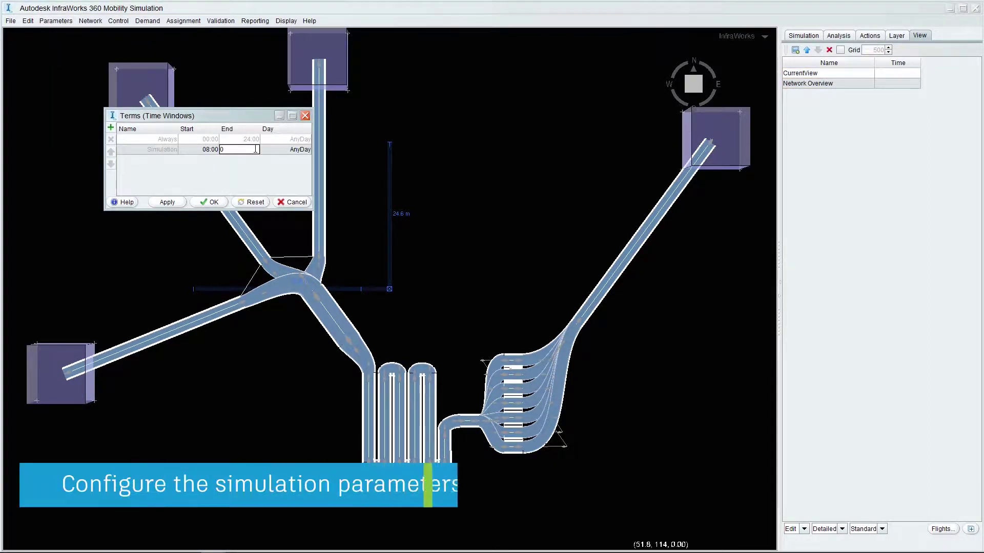
pyautogui.write('8:20')
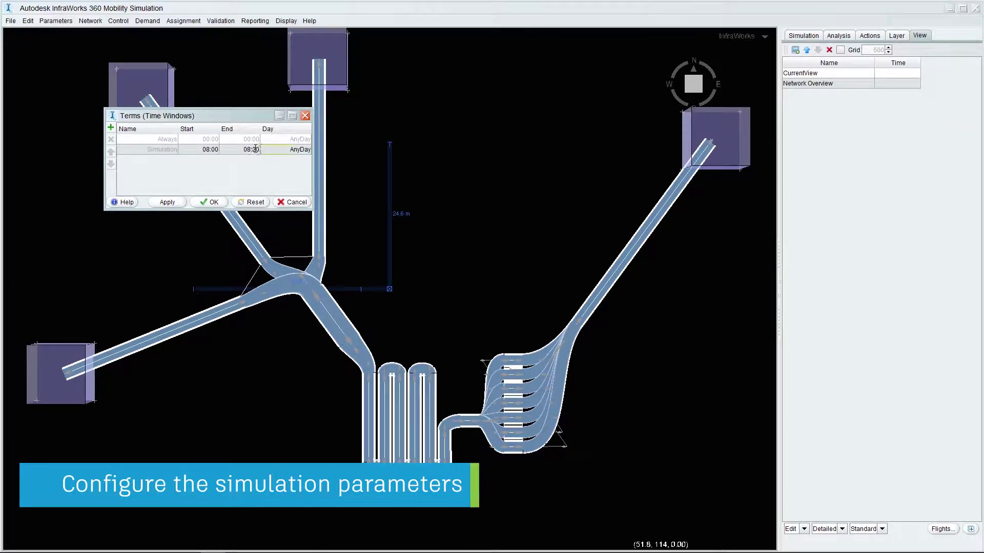
pyautogui.click(209, 202)
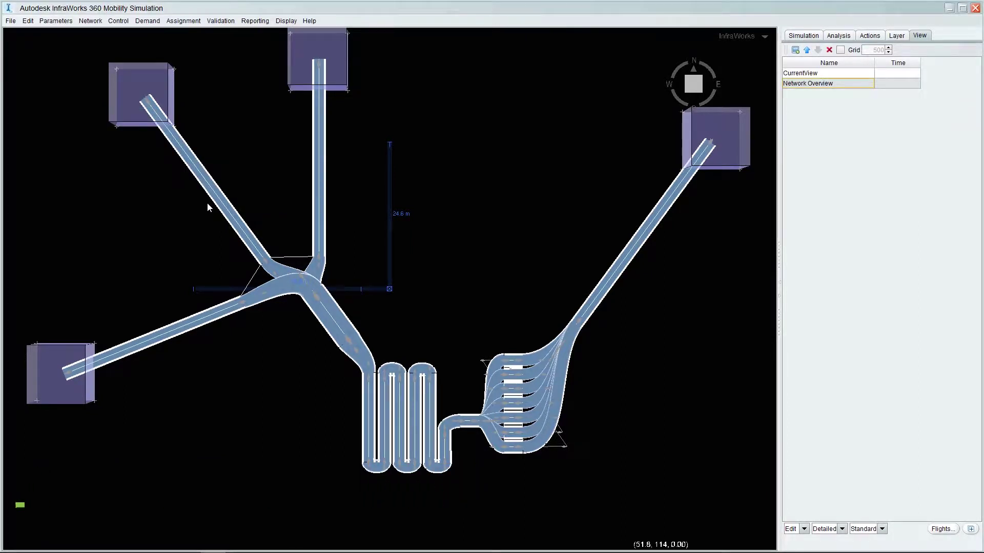
# Add person type PersonType302 using the Adult avatar group.
pyautogui.click(55, 20)
pyautogui.click(58, 75)
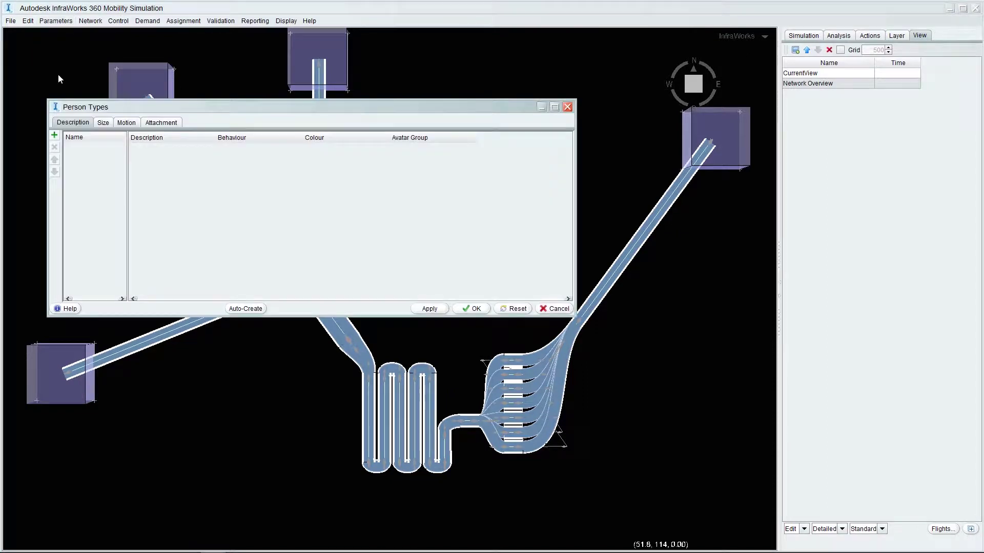
pyautogui.click(54, 136)
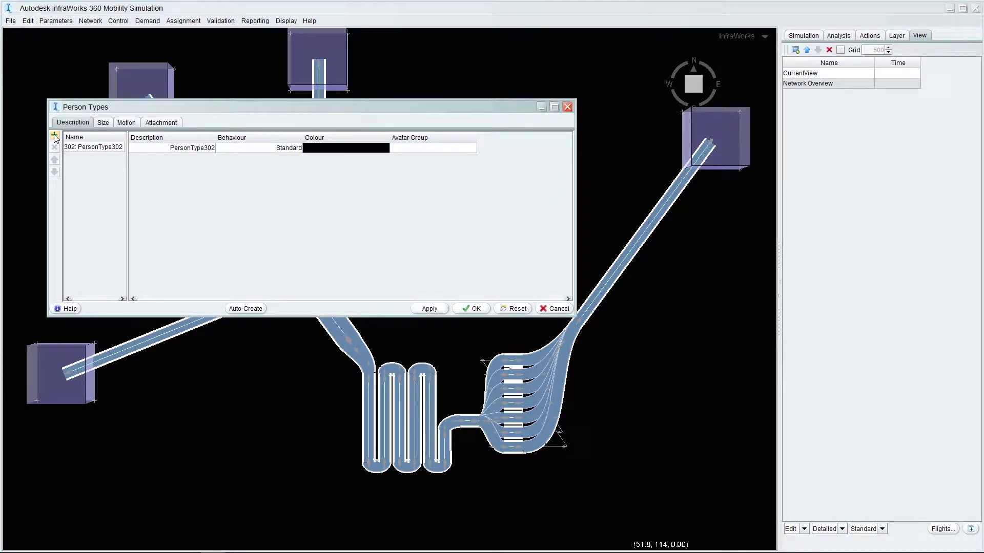
pyautogui.click(397, 154)
pyautogui.click(402, 167)
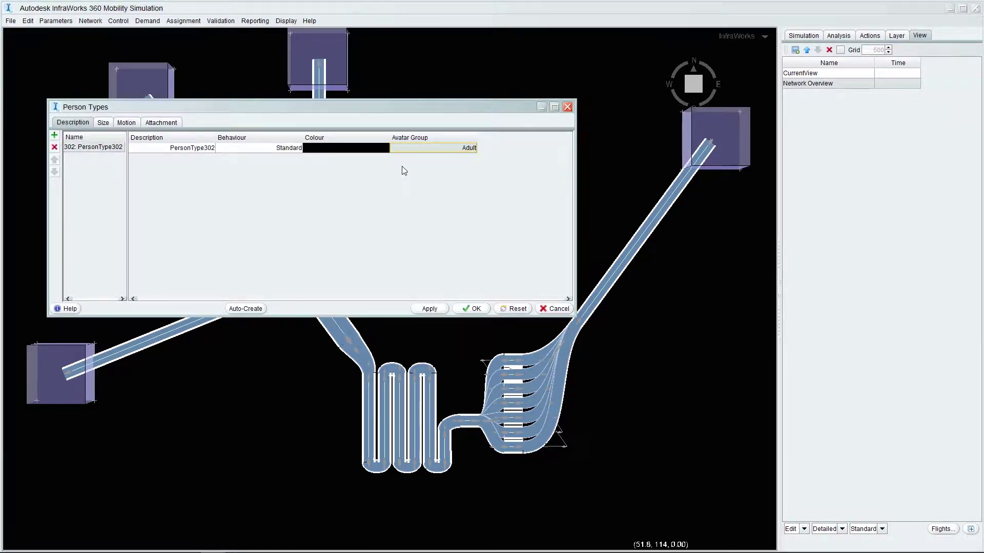
pyautogui.click(104, 124)
pyautogui.click(125, 123)
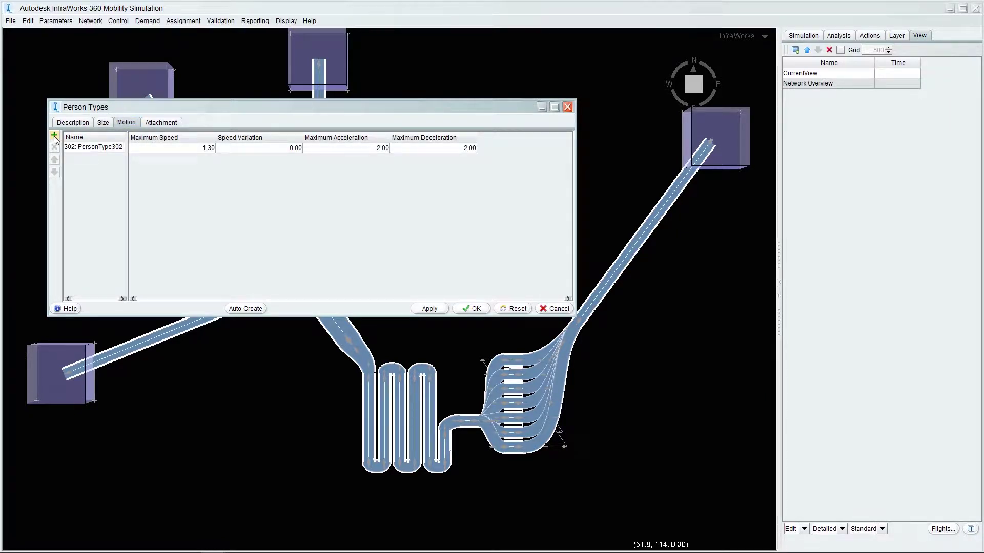
pyautogui.click(470, 309)
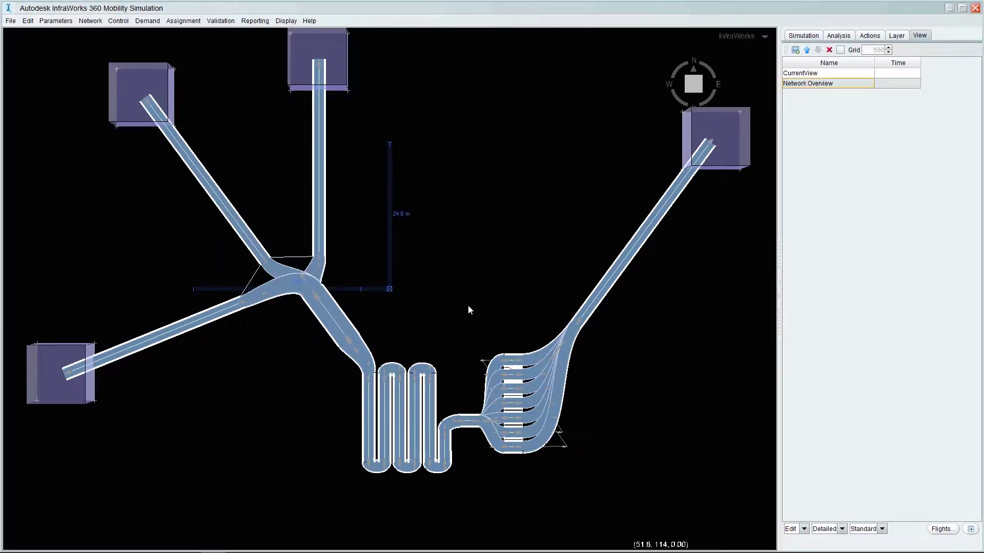
# Add a new demand division and confirm it.
pyautogui.click(148, 21)
pyautogui.click(156, 35)
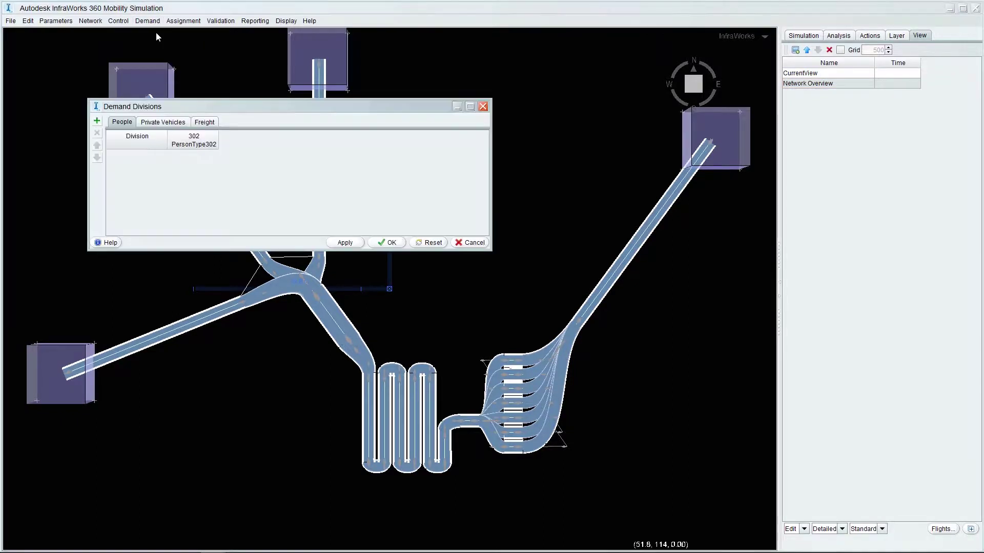
pyautogui.click(97, 122)
pyautogui.click(390, 242)
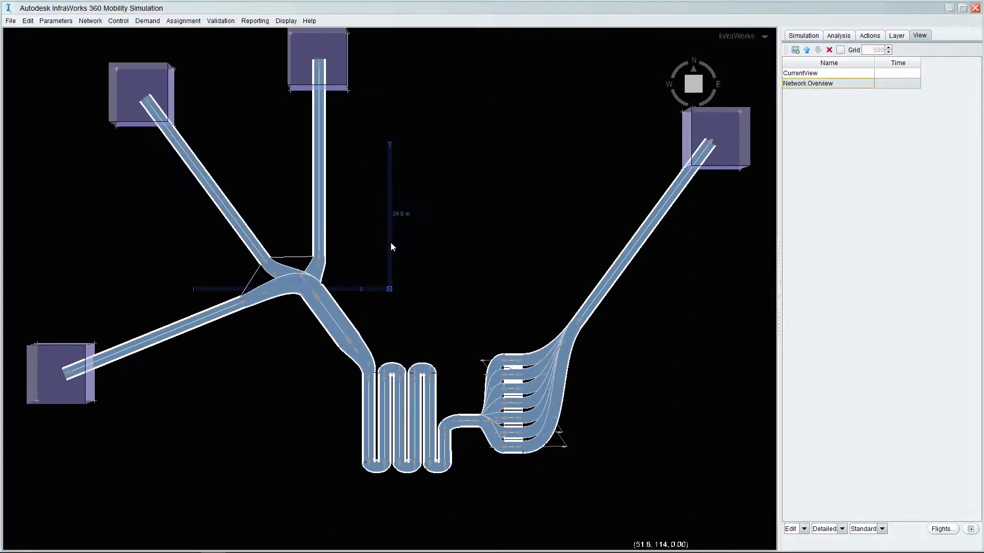
# Create people Matrix1 sending 250, 137 and 125 trips from areas 1–3 to area 4.
pyautogui.click(148, 20)
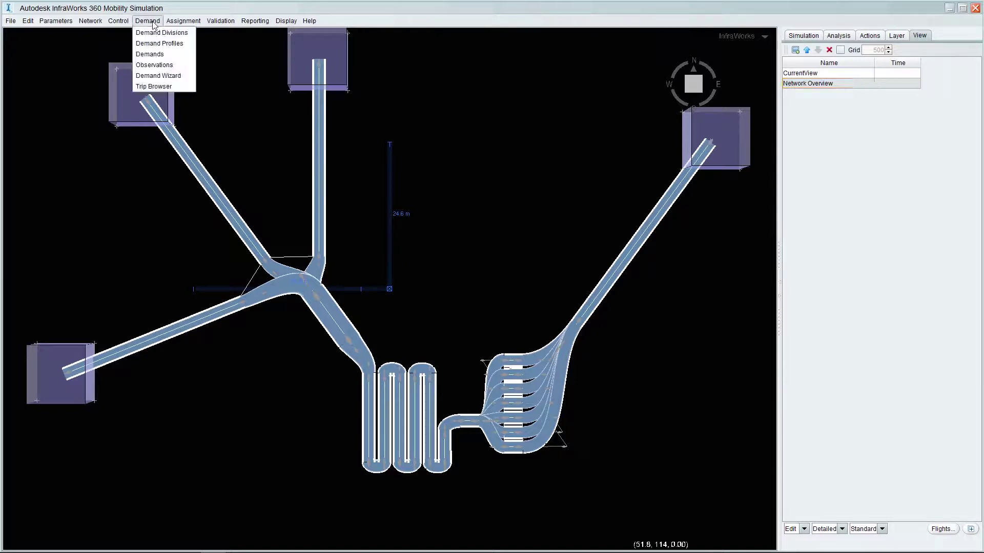
pyautogui.click(153, 55)
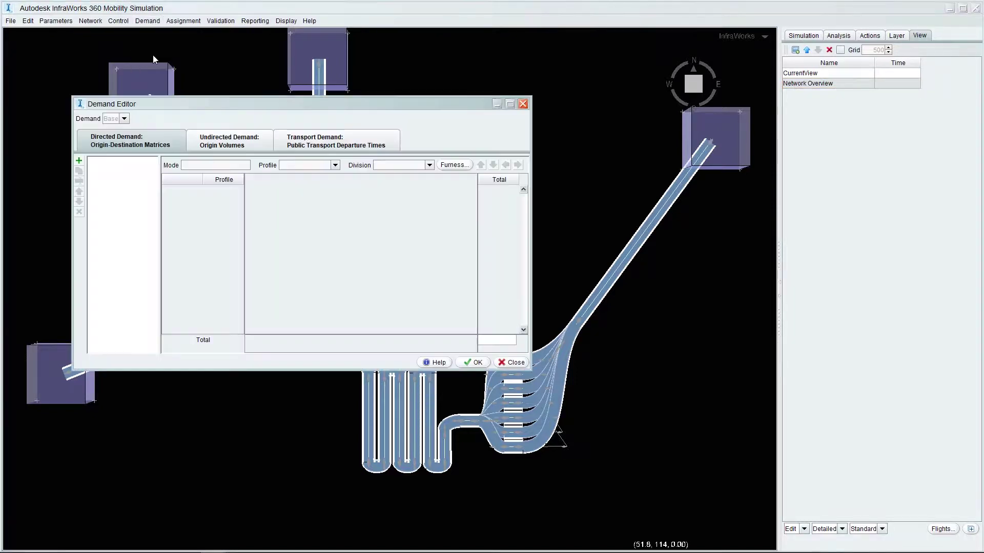
pyautogui.click(79, 161)
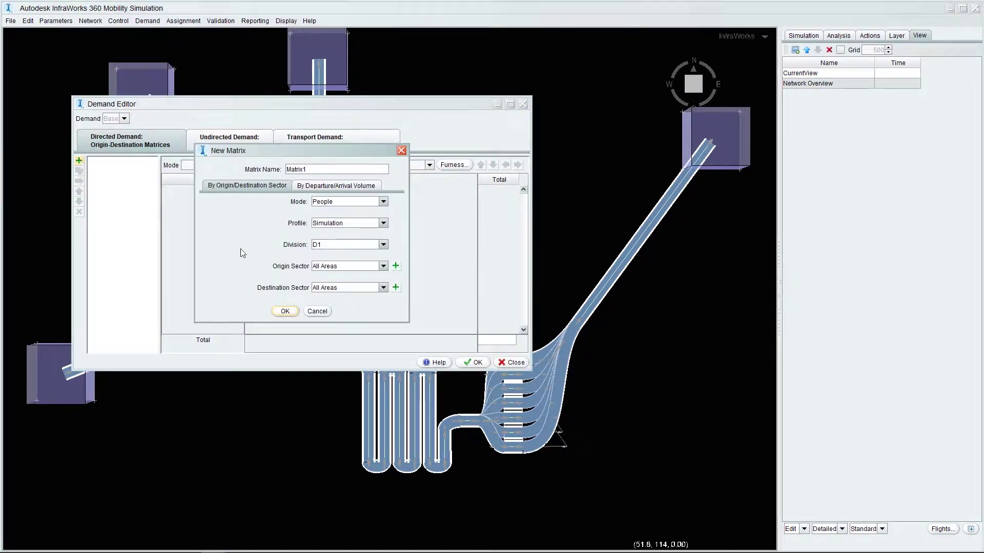
pyautogui.click(285, 311)
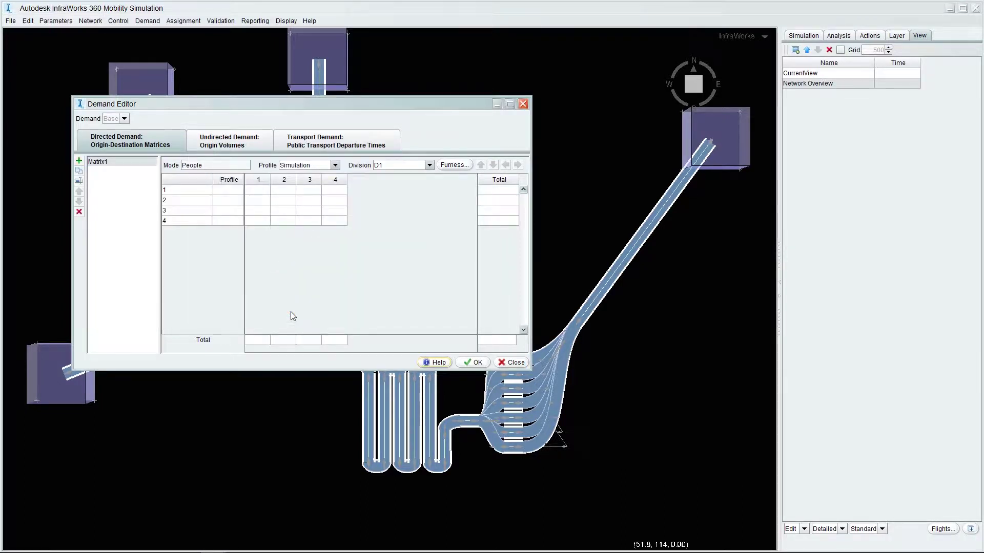
pyautogui.click(337, 195)
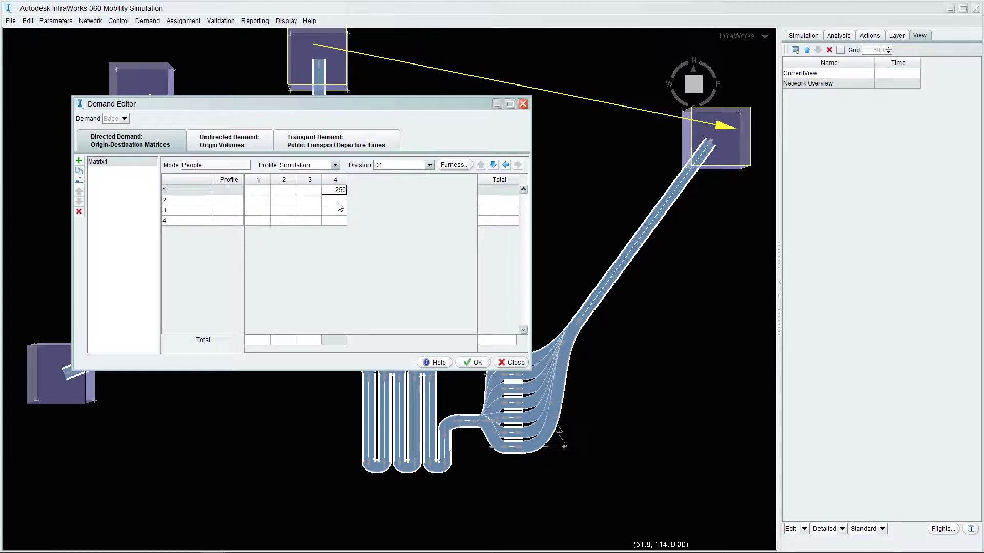
pyautogui.press('Return')
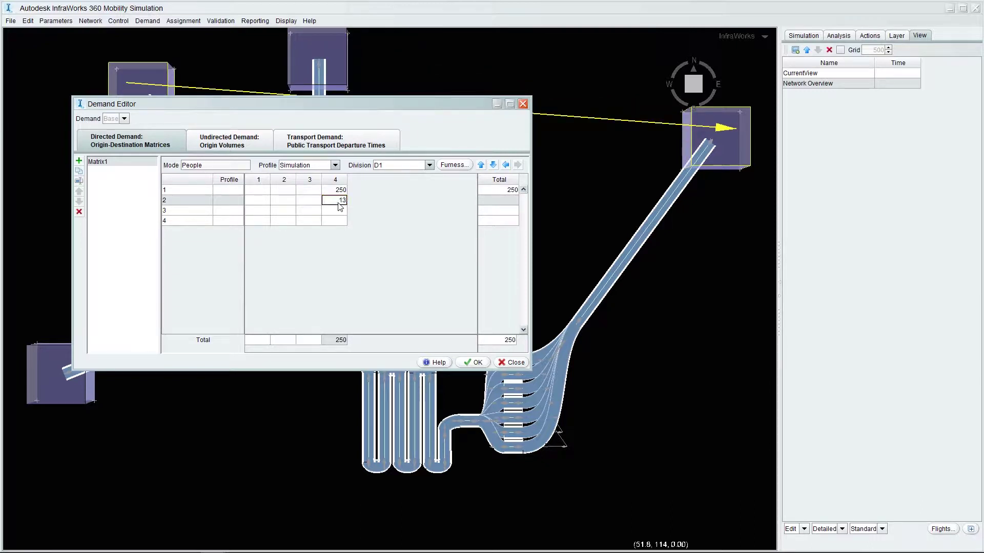
pyautogui.press('Return')
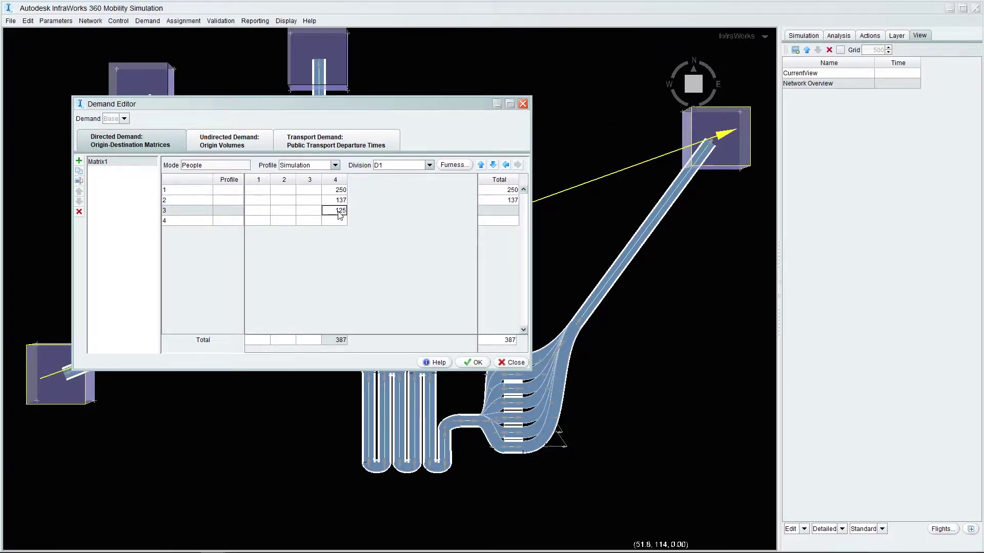
pyautogui.press('Return')
pyautogui.click(473, 363)
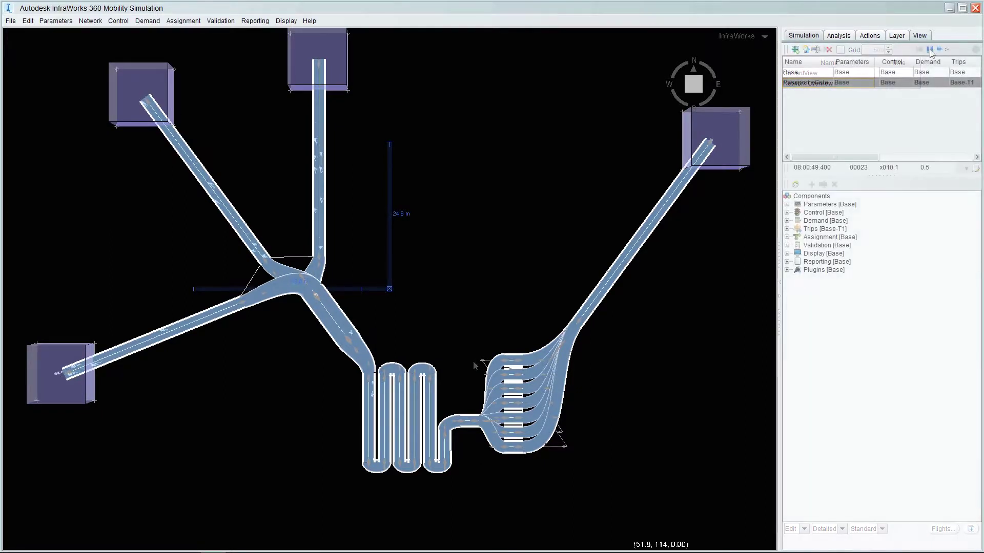
# Play the simulation so pedestrians walk through the queues to the kiosks.
pyautogui.click(929, 49)
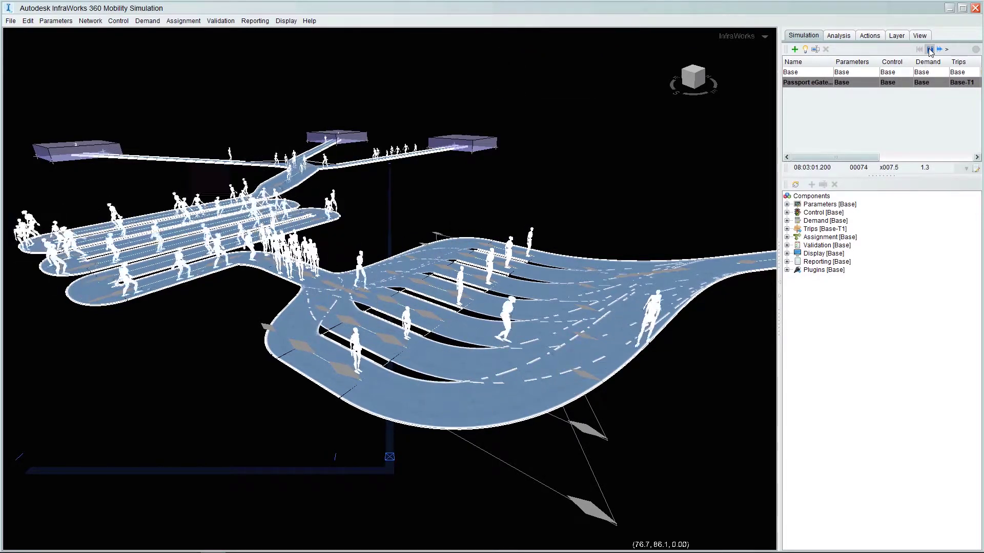
# Load the People man and woman shapes from the database as pedestrian avatars.
pyautogui.click(919, 35)
pyautogui.click(286, 21)
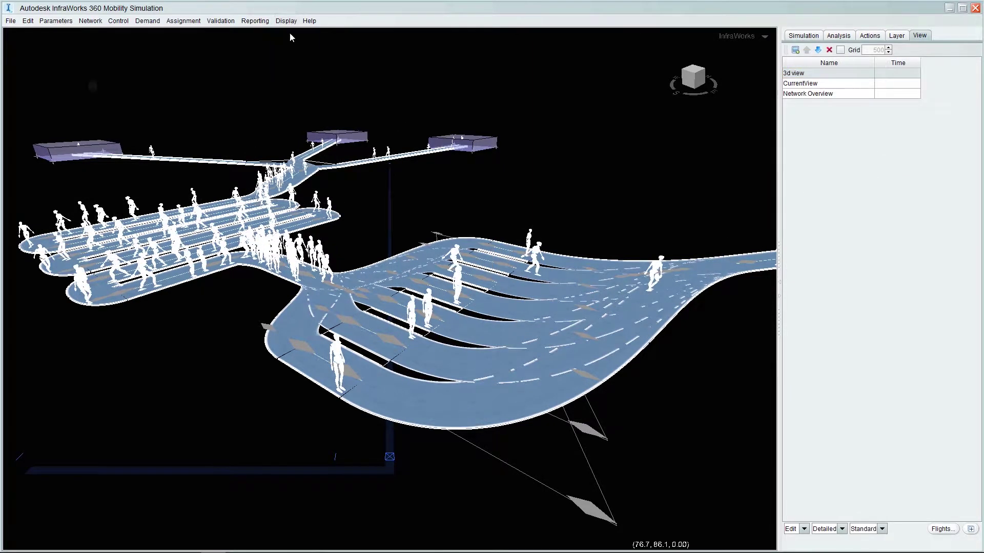
pyautogui.click(287, 32)
pyautogui.click(118, 103)
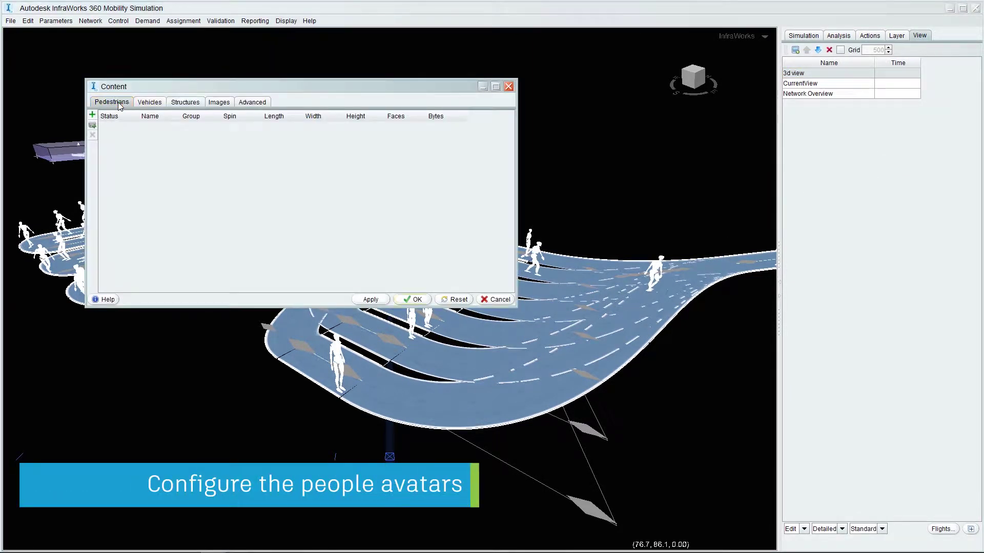
pyautogui.click(92, 116)
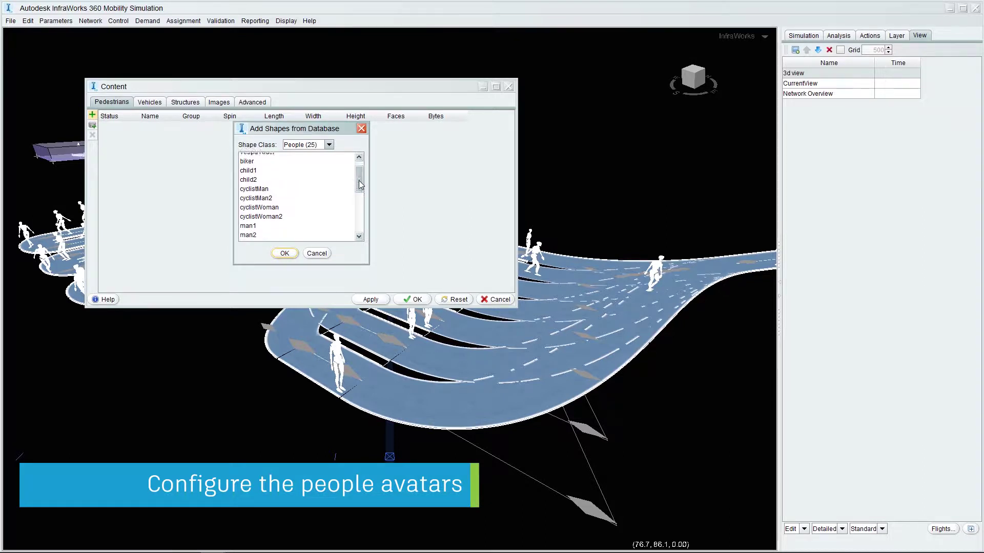
pyautogui.moveTo(360, 186); pyautogui.dragTo(362, 205)
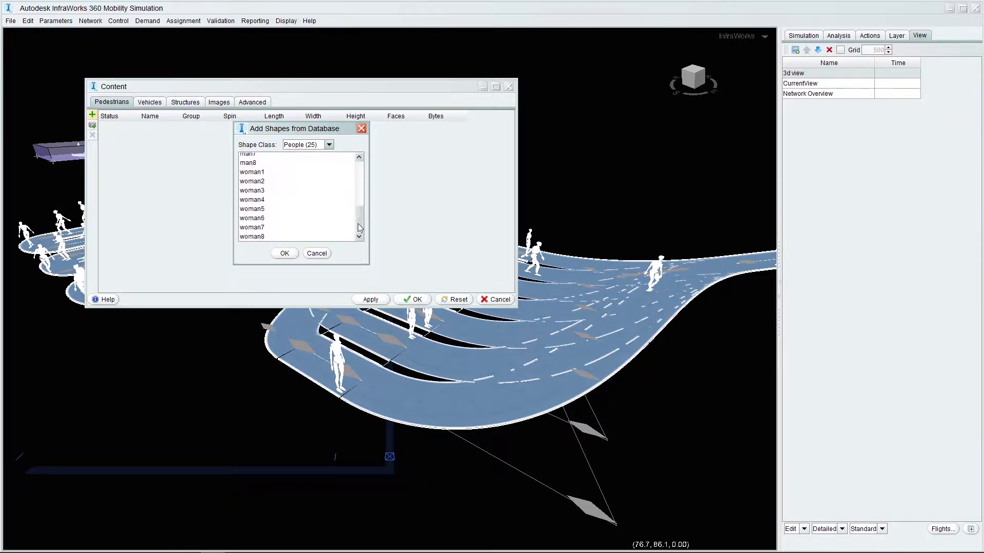
pyautogui.click(285, 253)
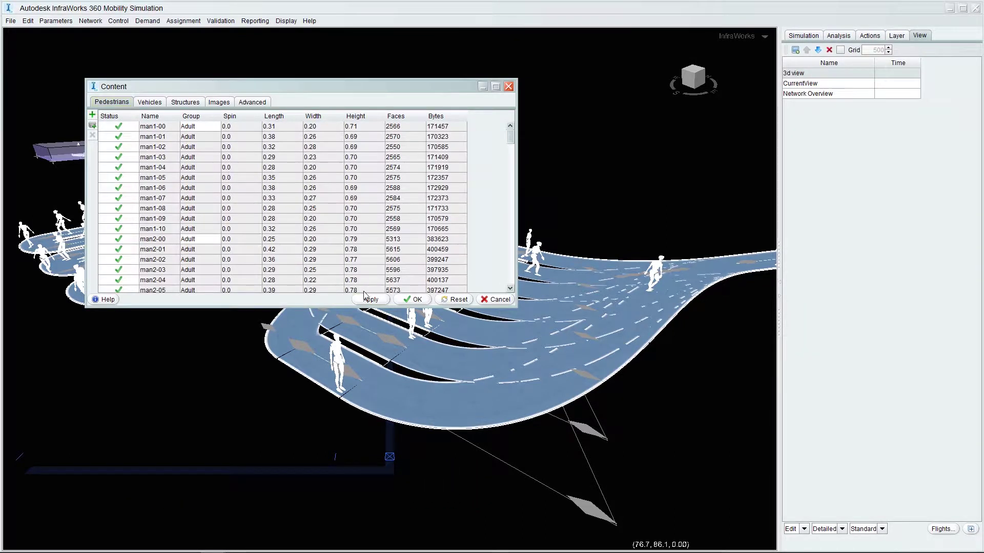
pyautogui.click(419, 303)
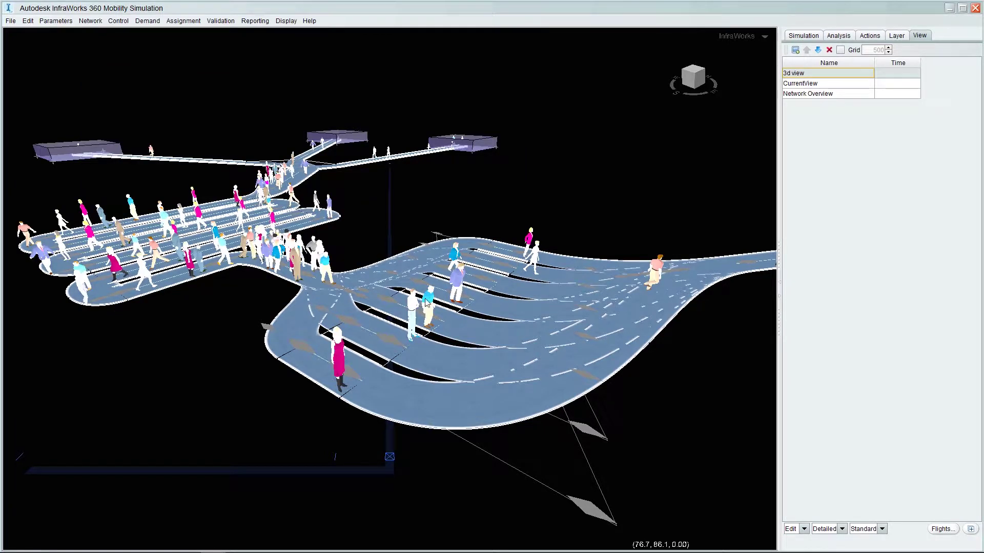
# Resume the simulation, then review the Walking Reports' Individual Walks and Summary Statistics for Areas 1–3 to Area 4.
pyautogui.click(813, 35)
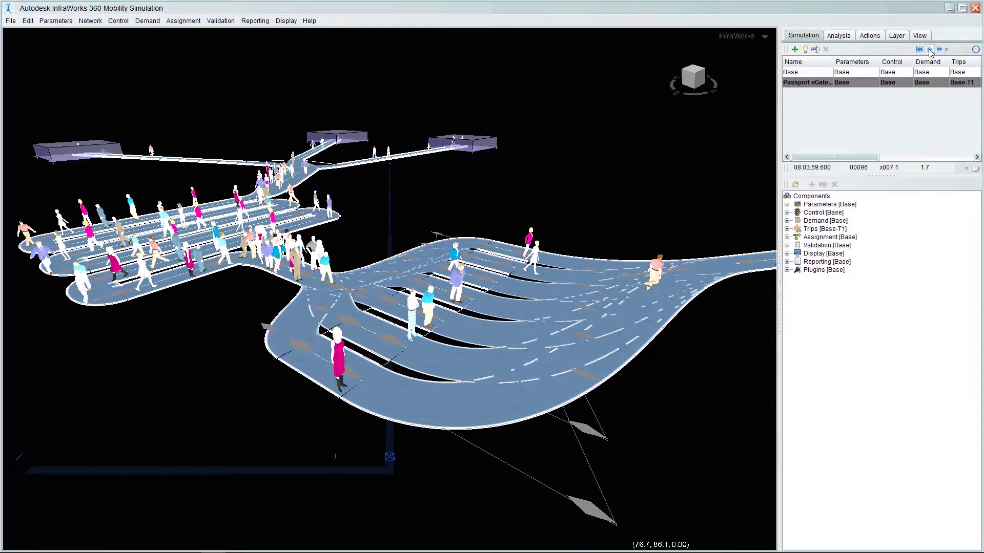
pyautogui.click(930, 50)
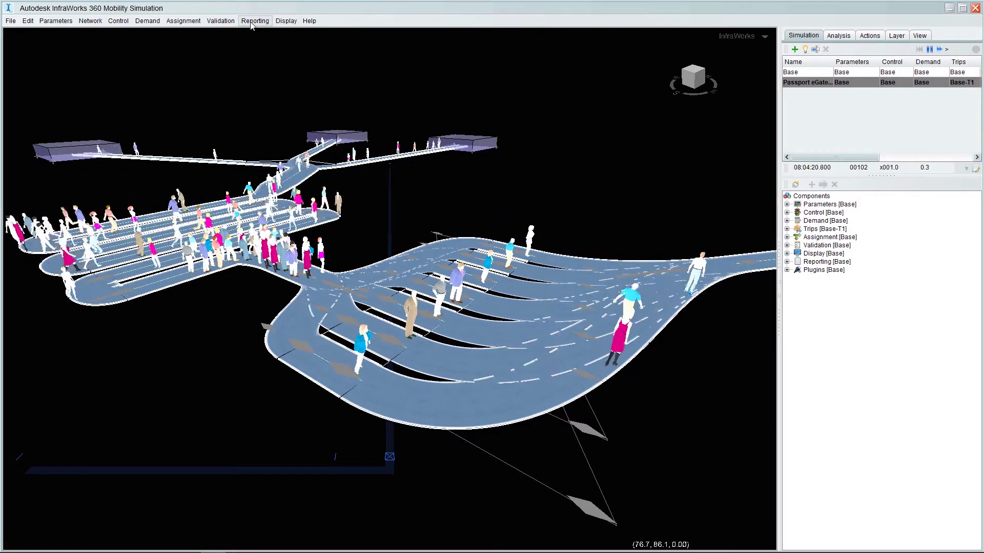
pyautogui.click(255, 108)
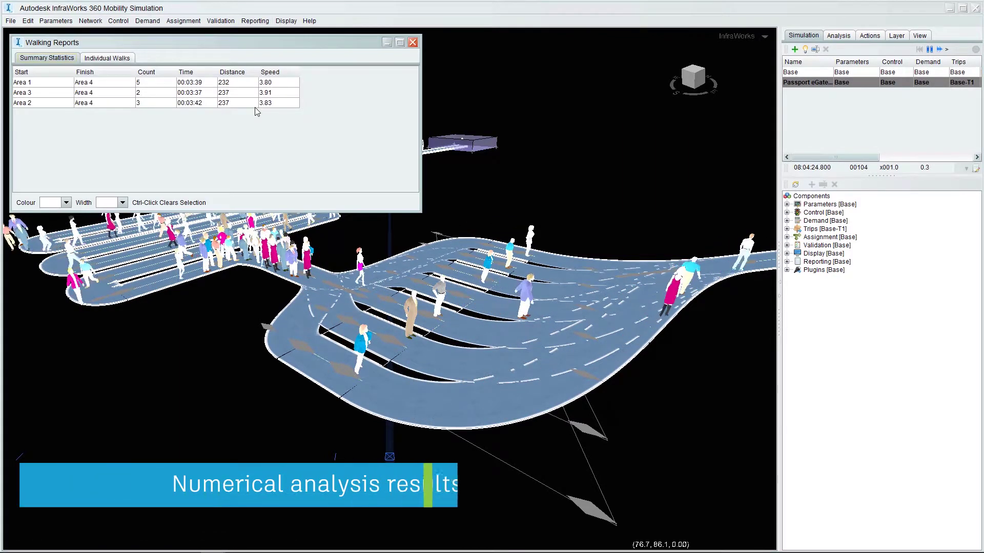
pyautogui.click(108, 58)
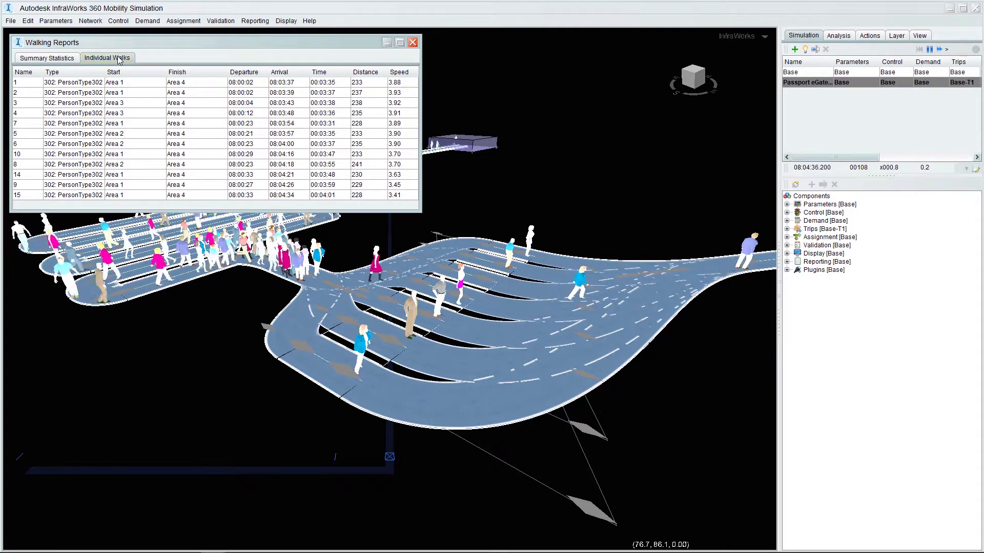
pyautogui.click(69, 60)
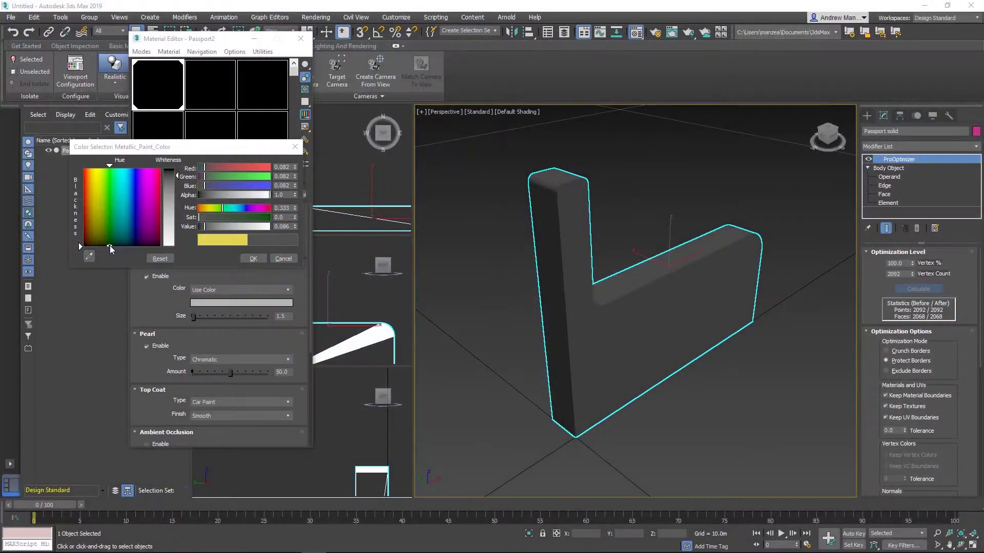
# Set the Passport kiosk's Metallic Paint Color to bright green.
pyautogui.moveTo(110, 245); pyautogui.dragTo(109, 182)
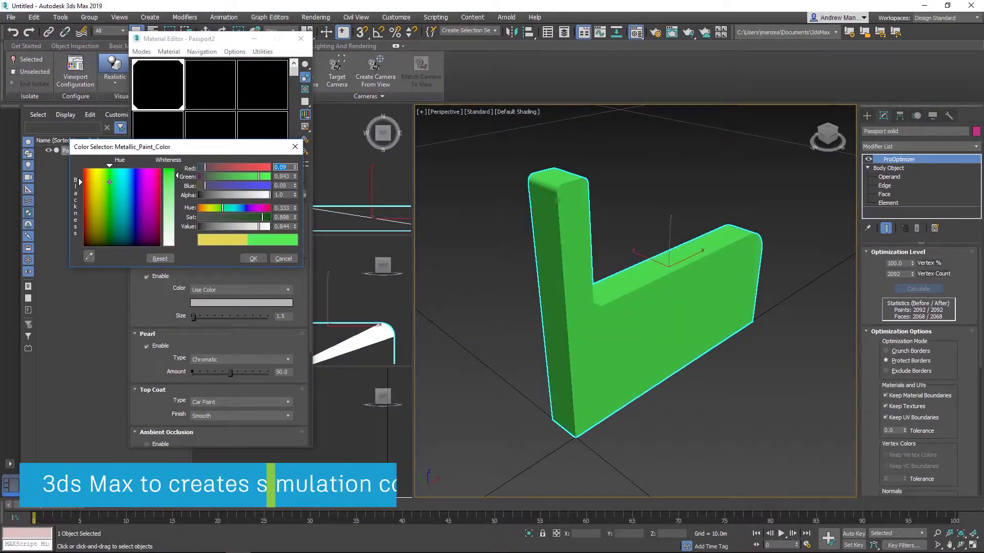
pyautogui.click(254, 259)
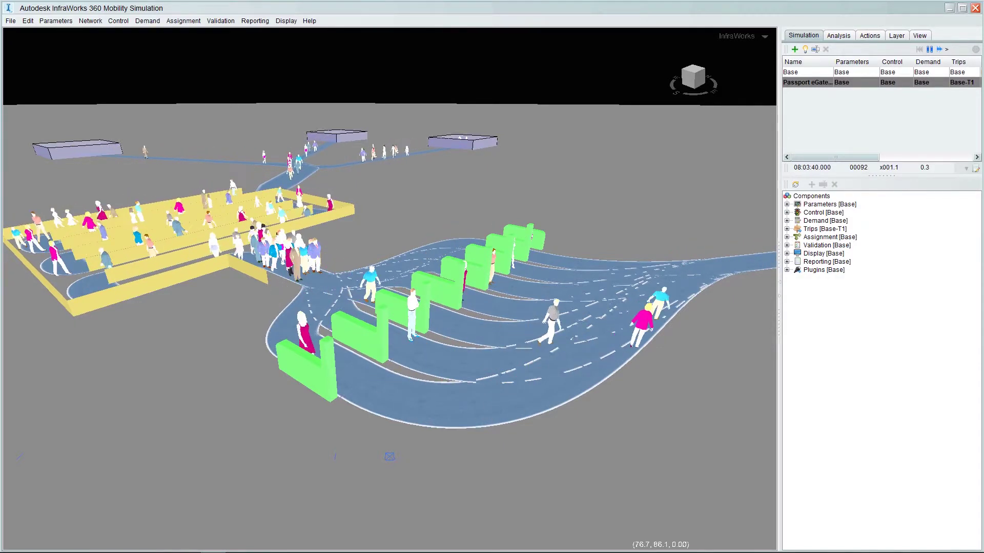
# Raise the Delay CD of the three selected kiosk walkways from 30 to 60.
pyautogui.keyDown('ctrl'); pyautogui.click(423, 220); pyautogui.keyUp('ctrl')
pyautogui.keyDown('ctrl'); pyautogui.click(418, 275); pyautogui.keyUp('ctrl')
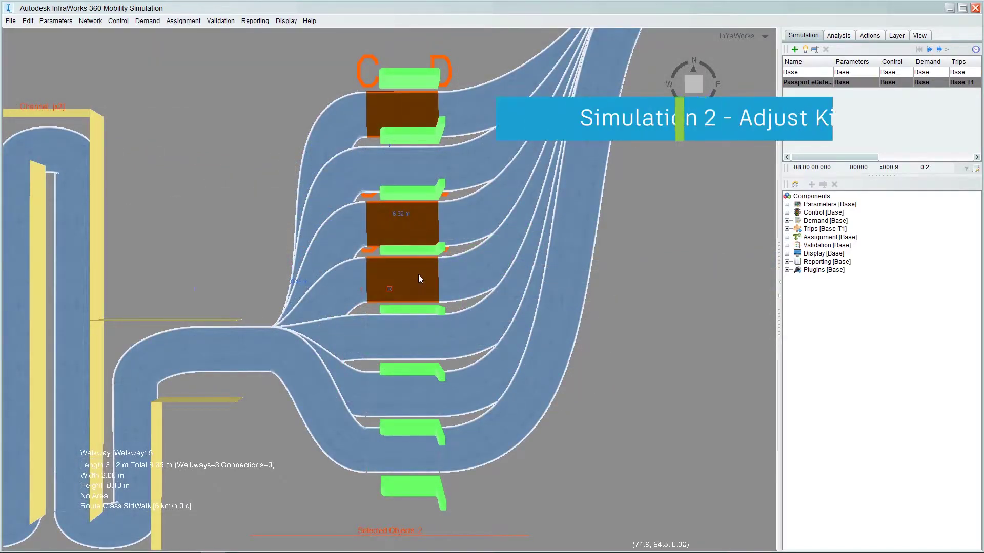
pyautogui.rightClick(418, 275)
pyautogui.click(426, 282)
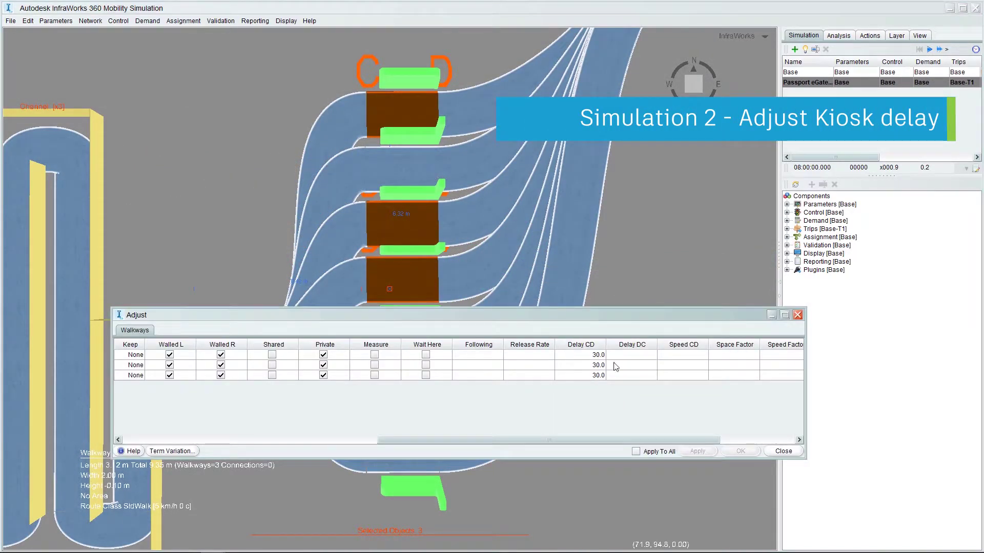
pyautogui.write('60')
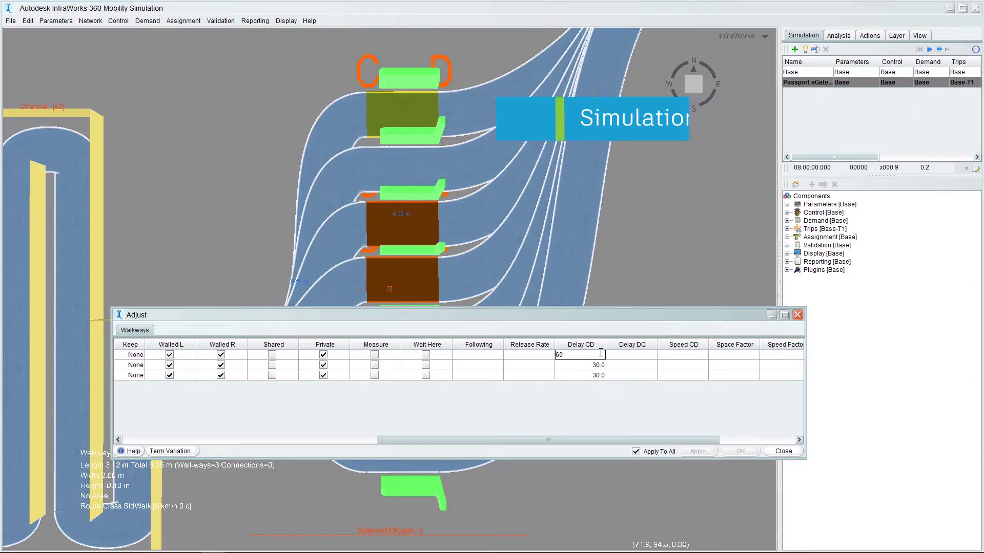
pyautogui.click(600, 365)
pyautogui.click(782, 452)
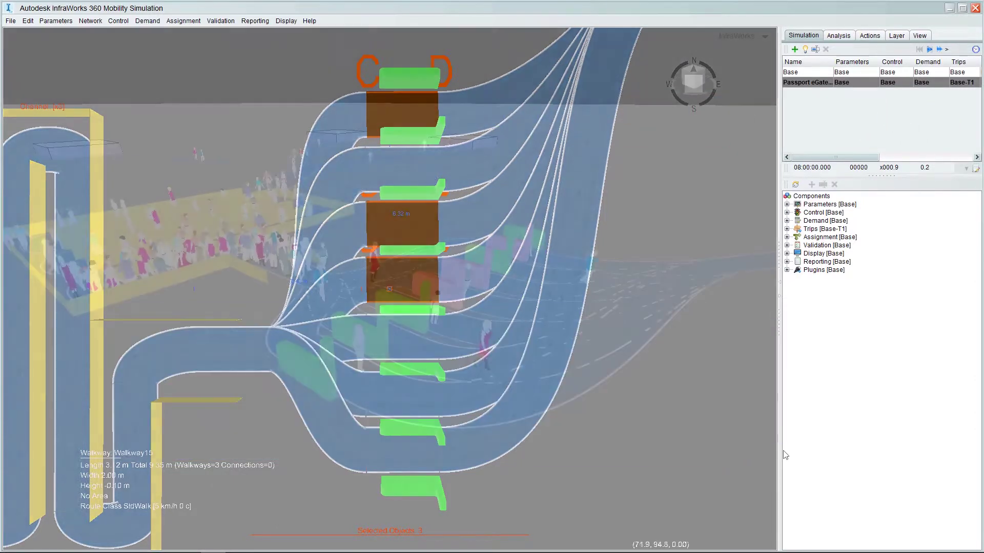